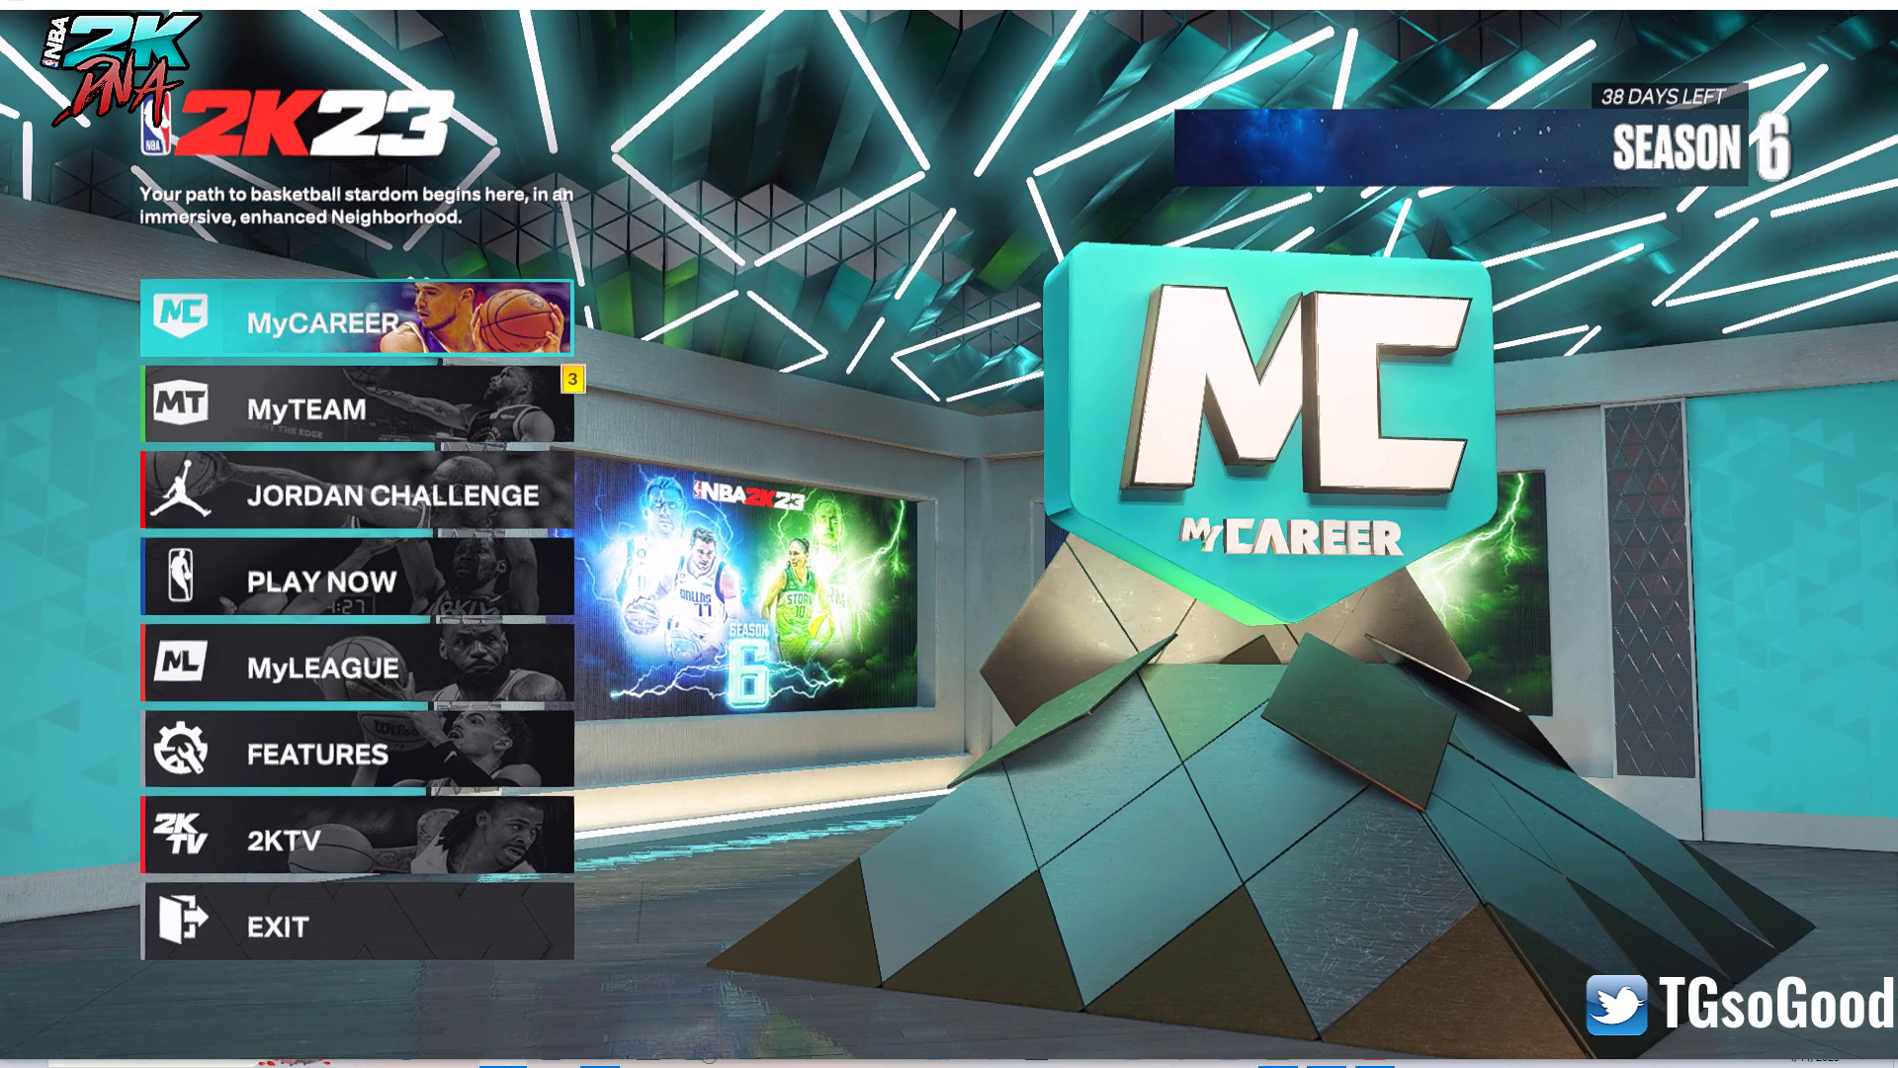
# - Switch to the File Explorer window showing Steam\steamapps\common\NBA 2K23
pyautogui.hotkey('alt', 'Tab')
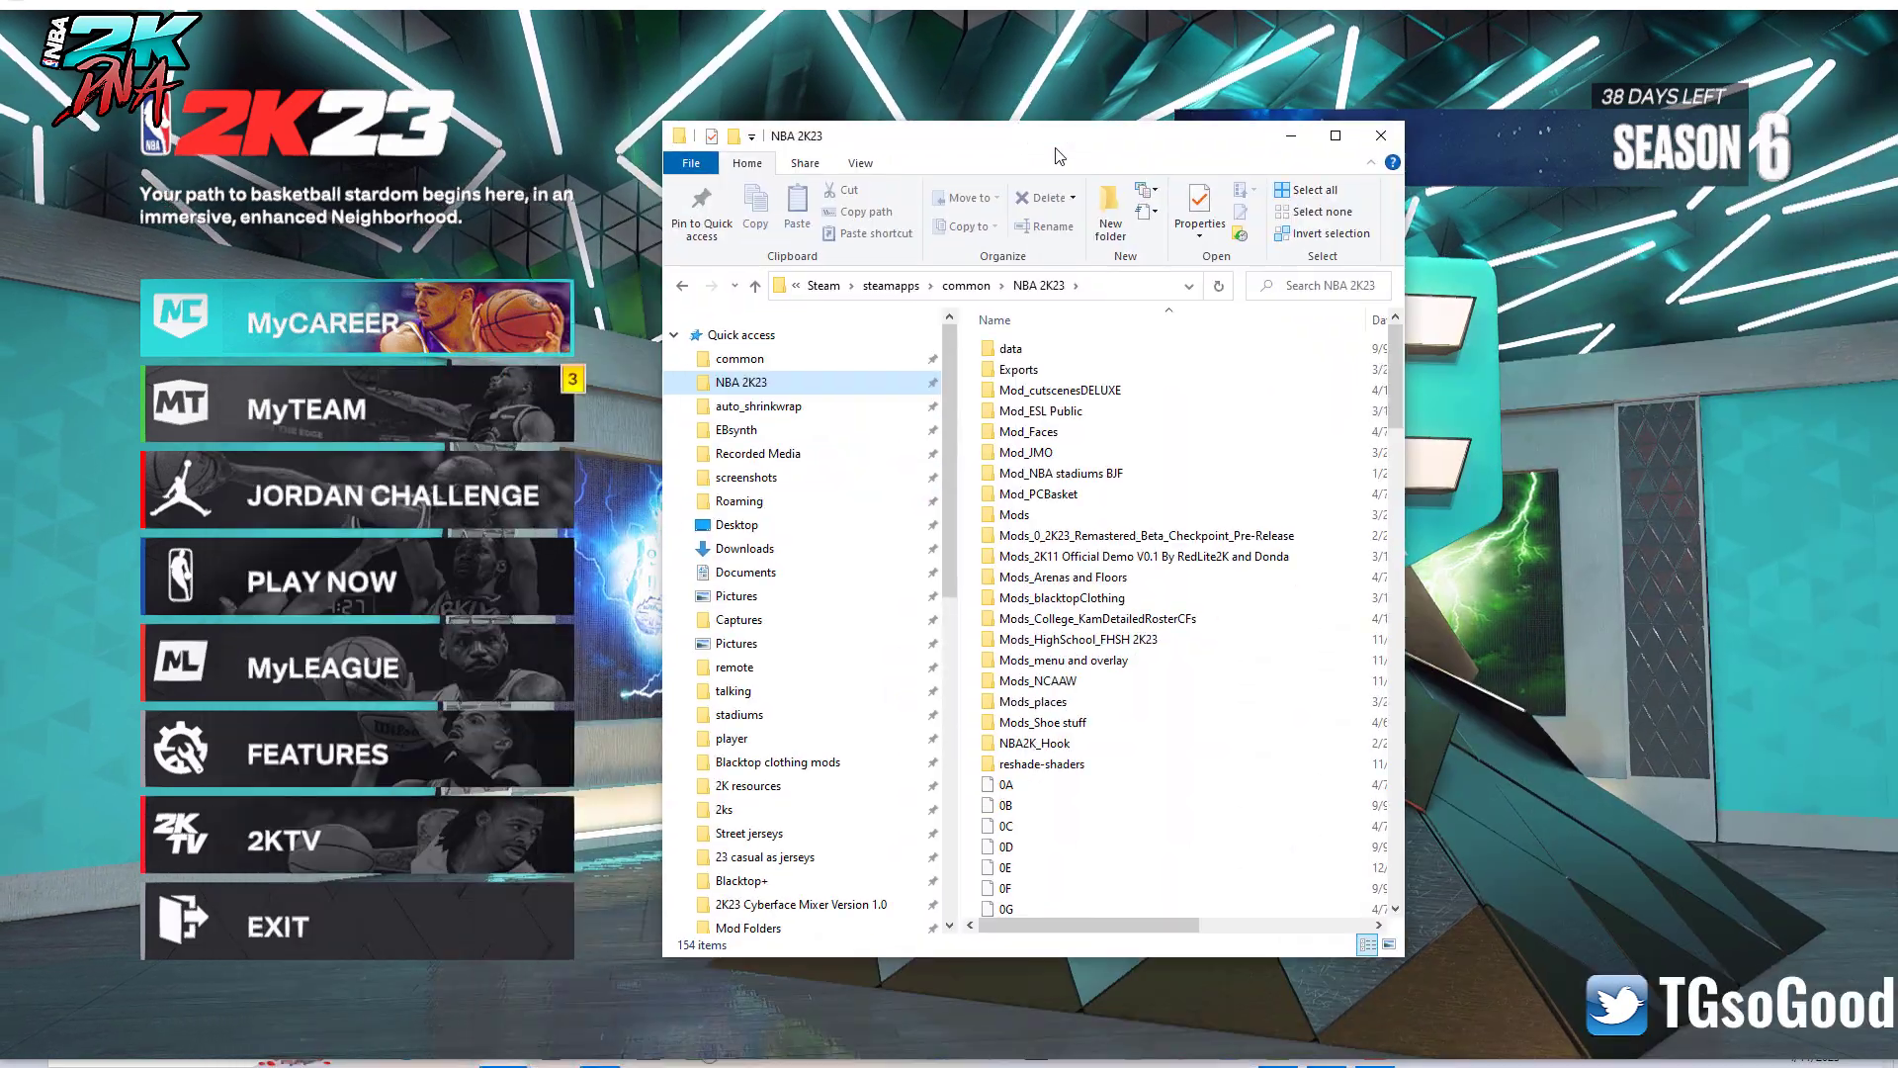
# - Select NBA2K23.exe and nba2K_Hook.dll in the game folder, then minimize File Explorer
pyautogui.scroll(-17, 1058, 692)
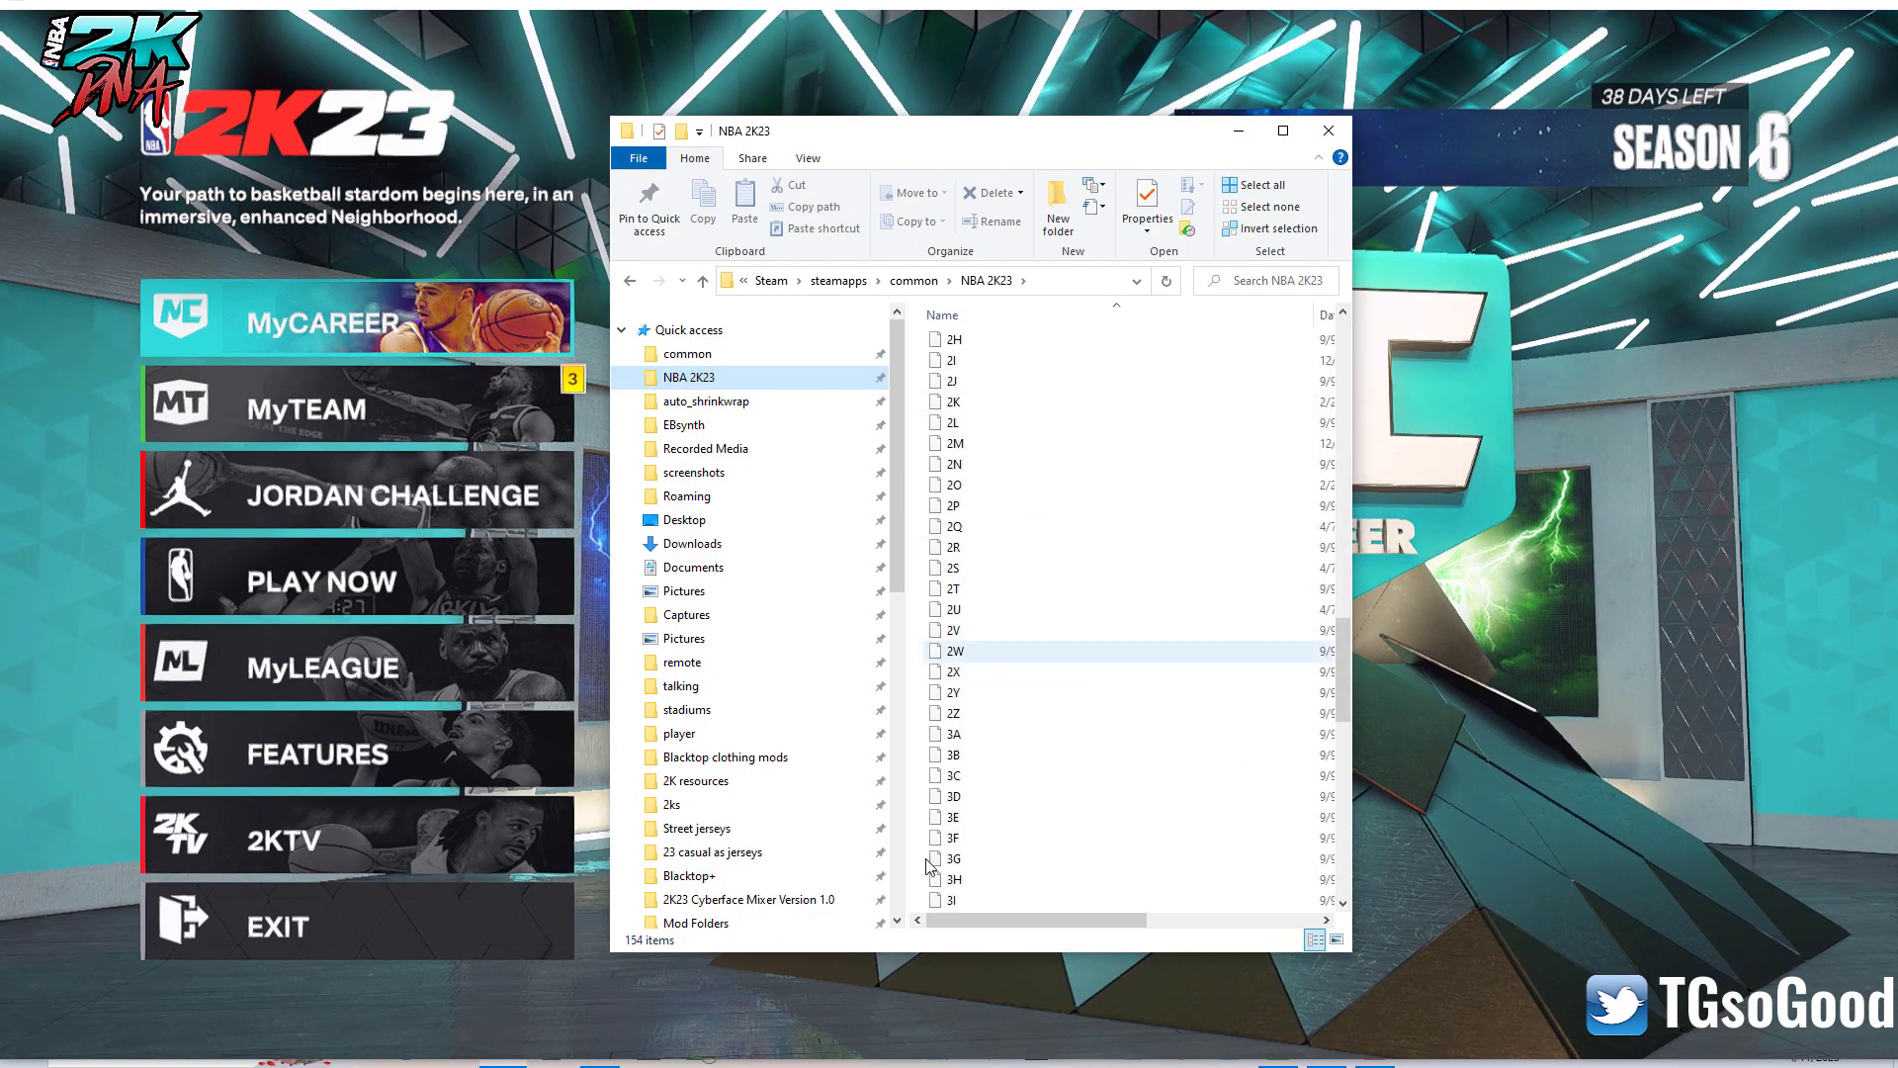
pyautogui.moveTo(1340, 589); pyautogui.dragTo(1341, 826)
pyautogui.click(940, 588)
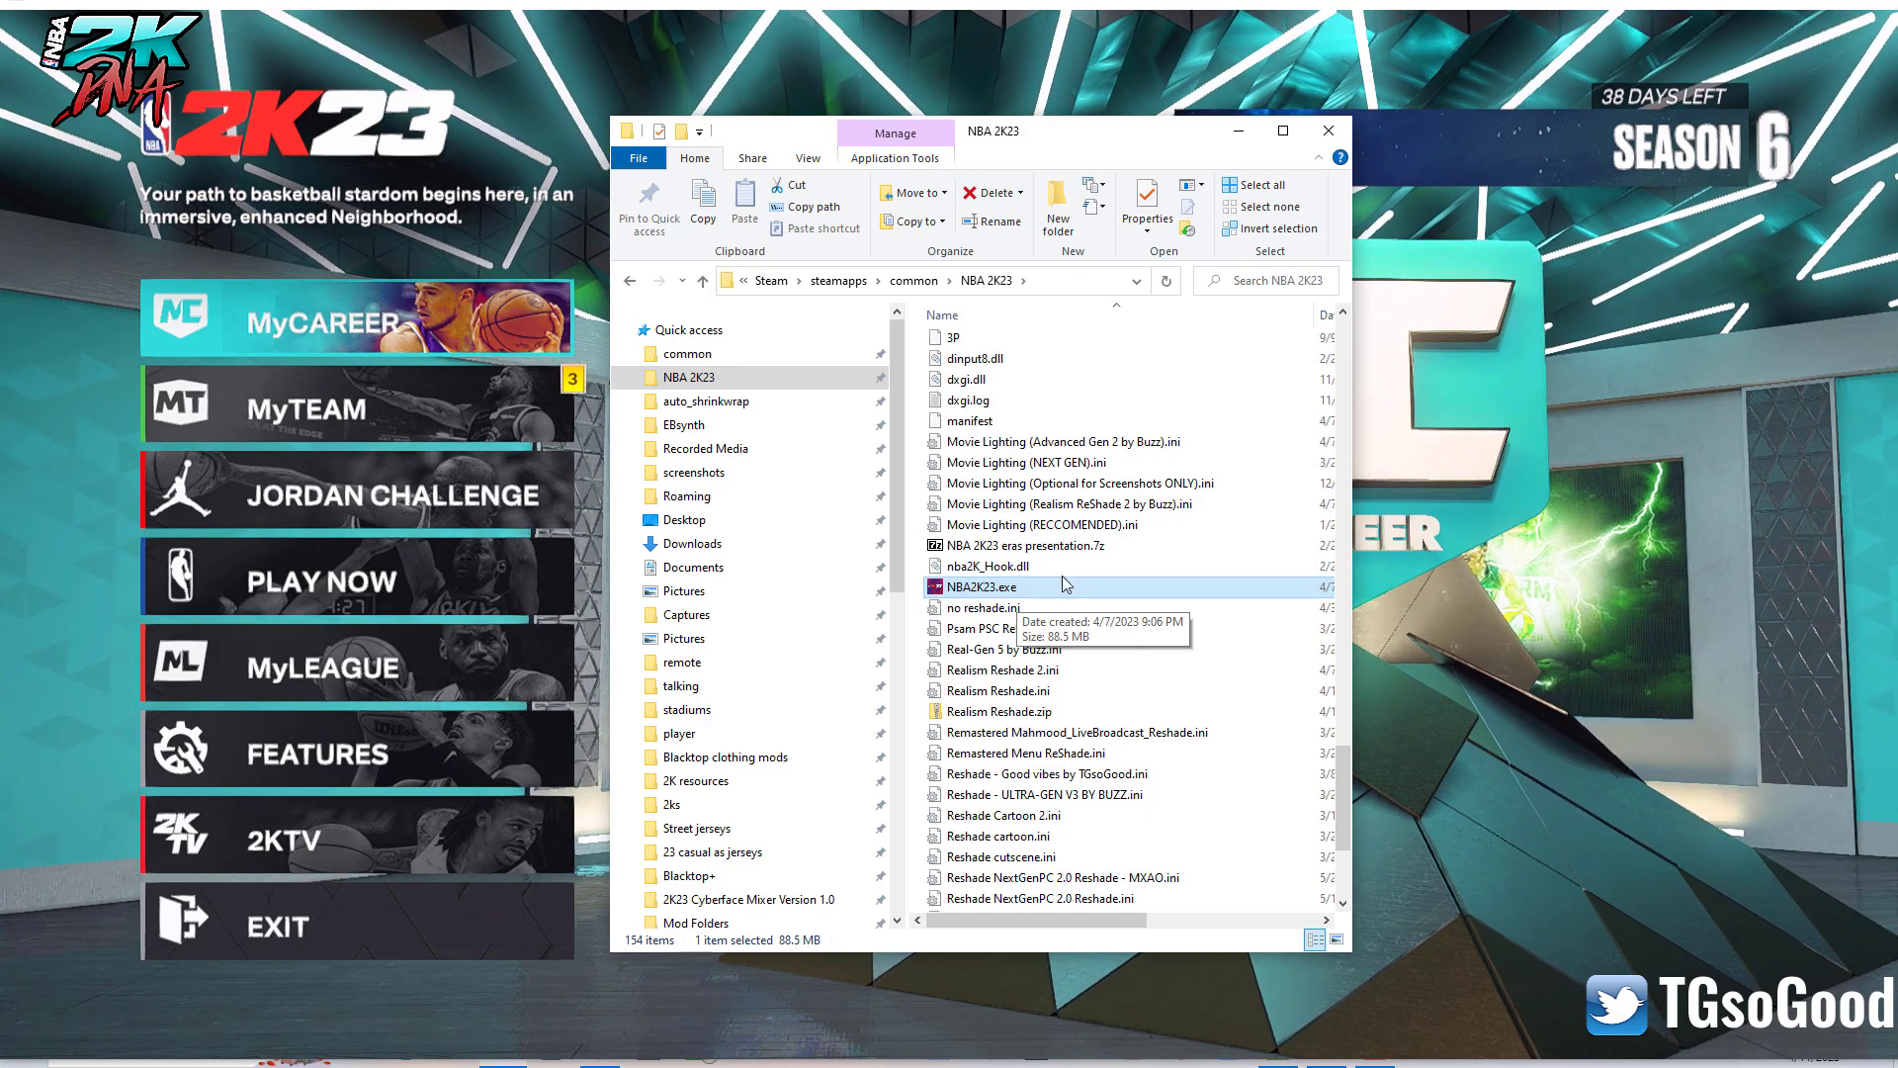
pyautogui.scroll(-4, 1063, 591)
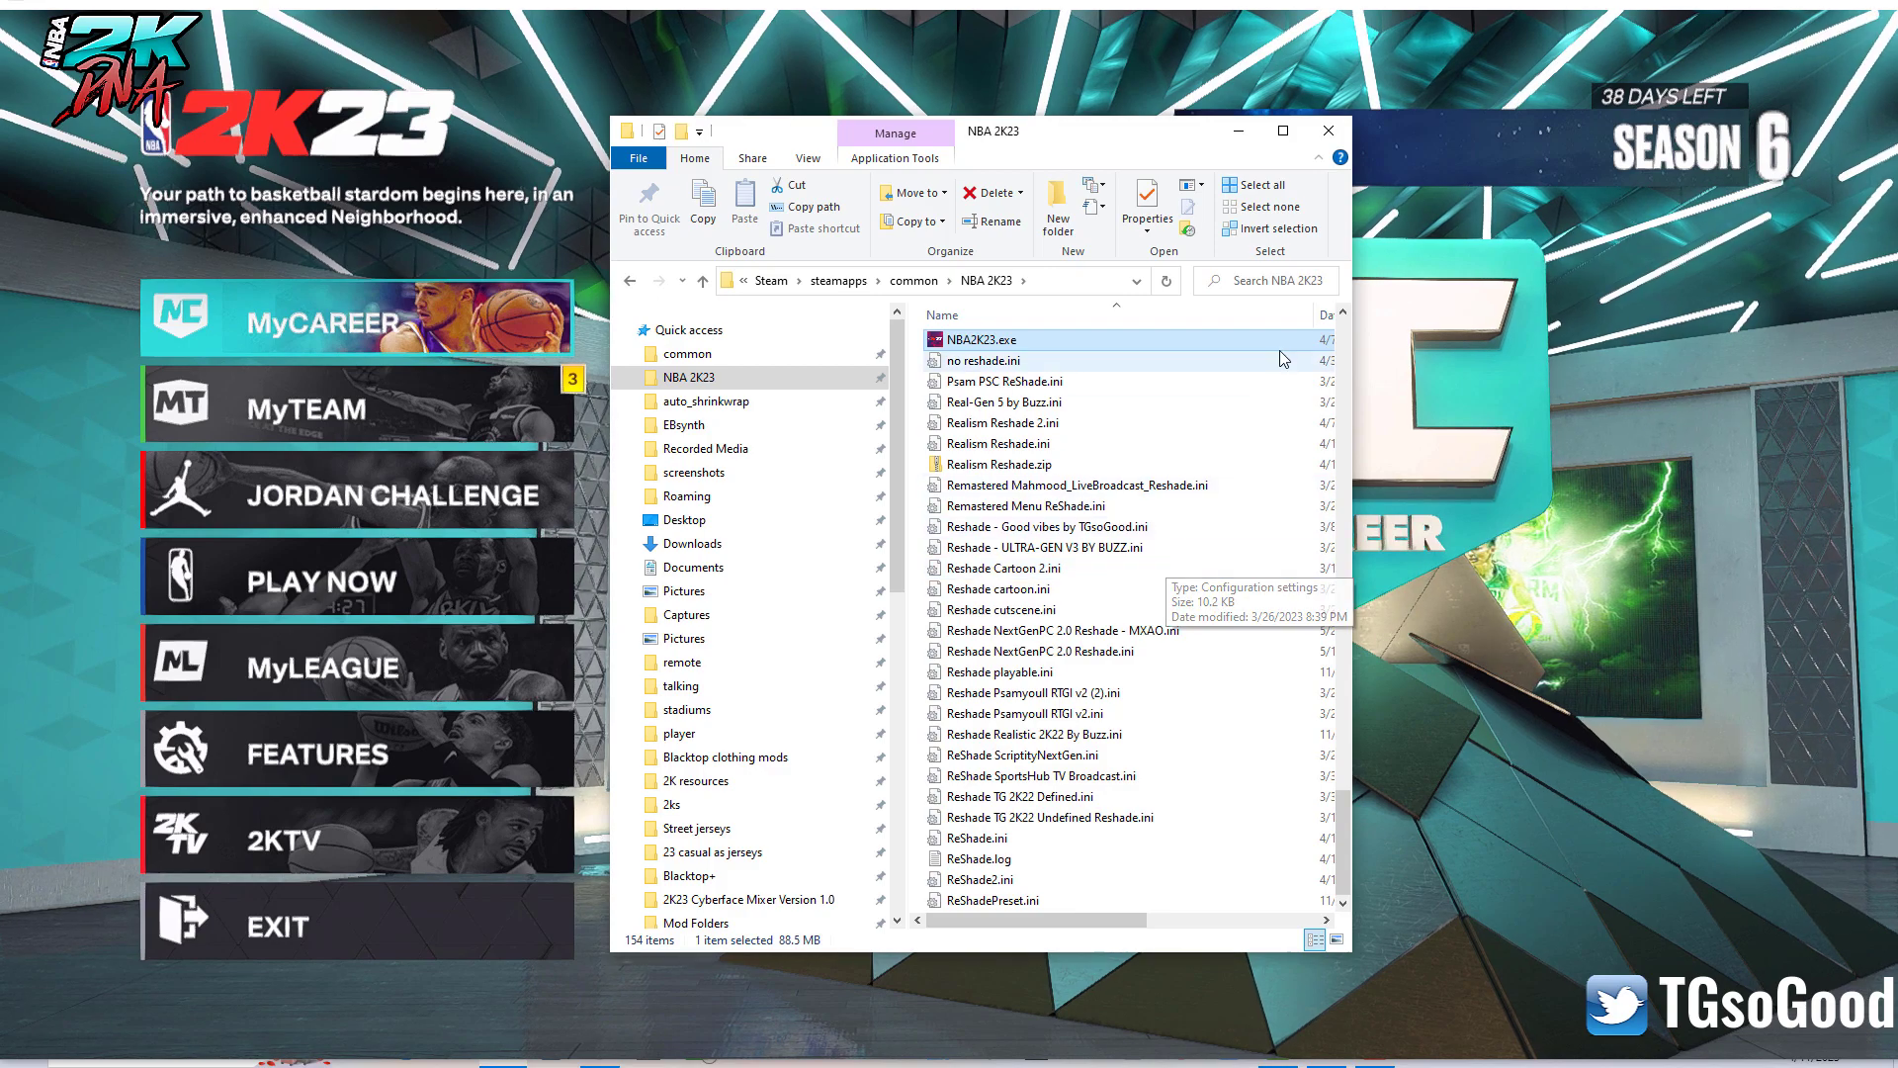
pyautogui.click(1342, 312)
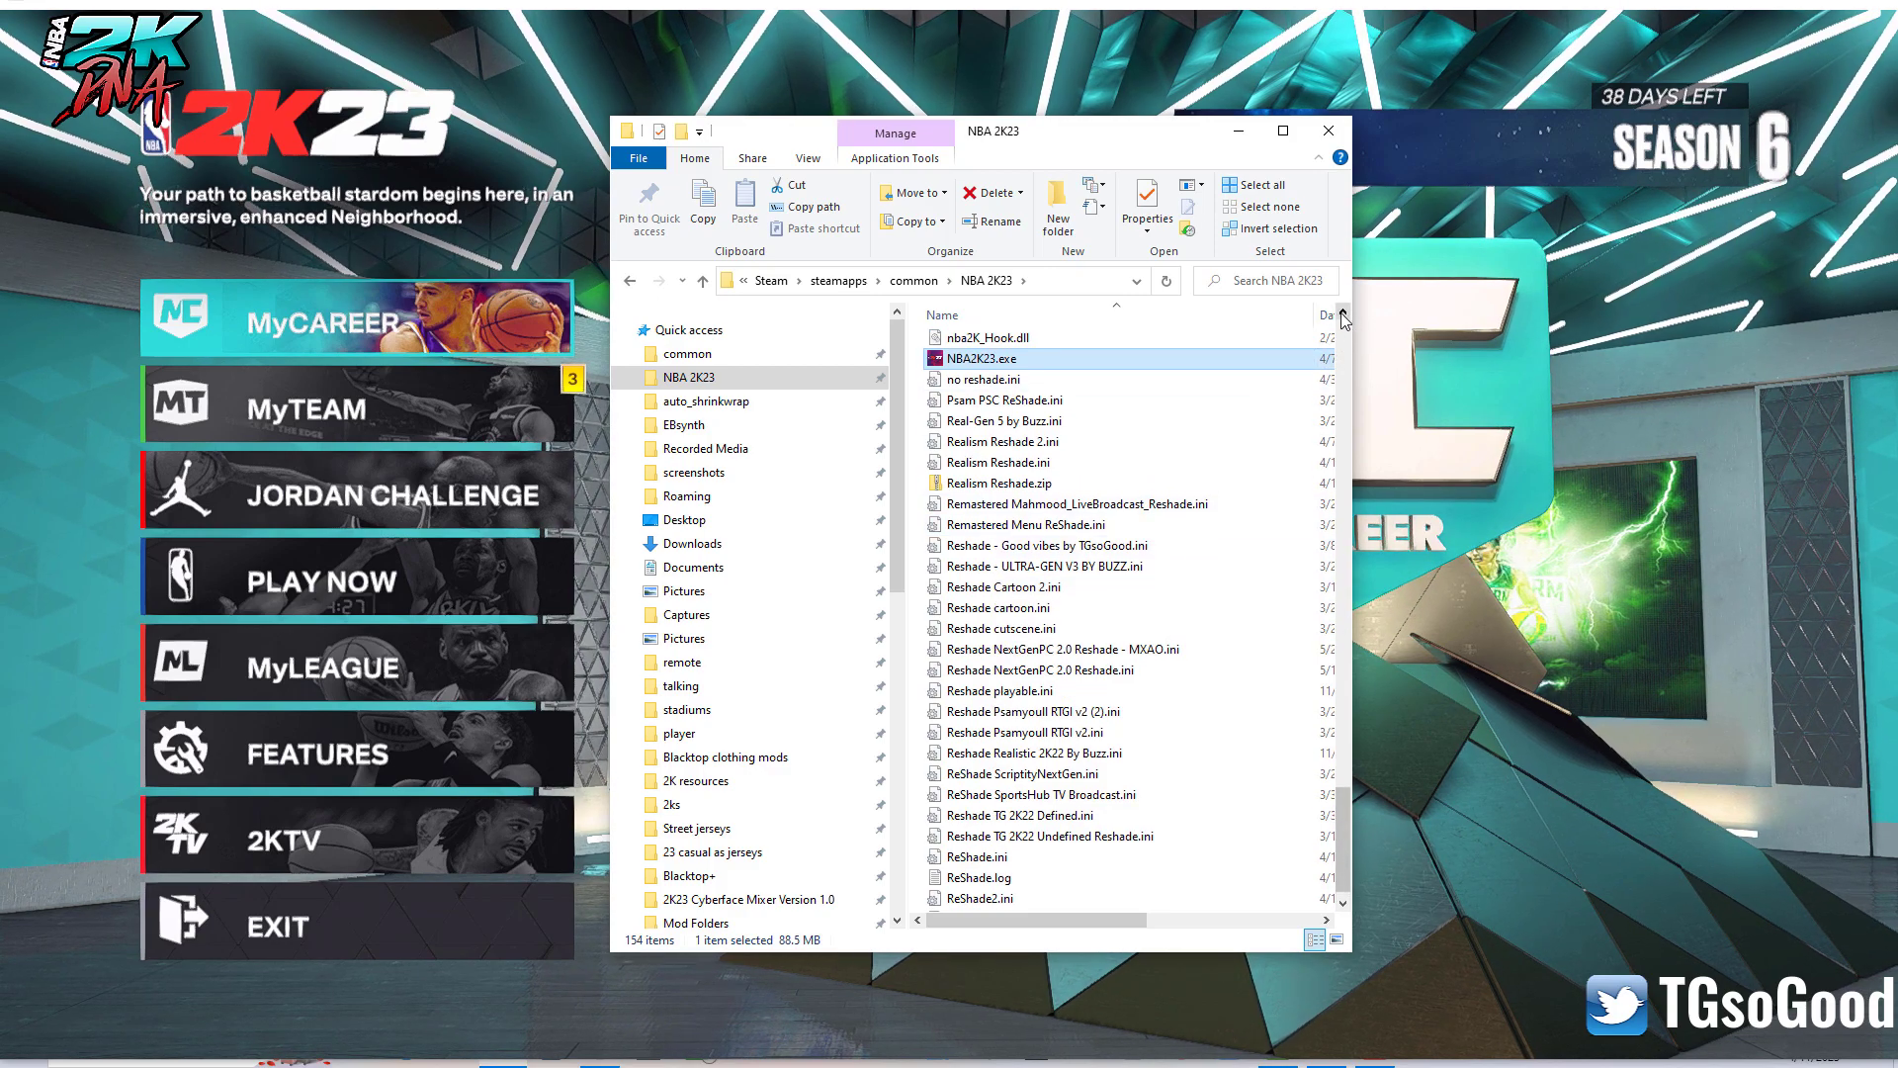
pyautogui.click(1034, 341)
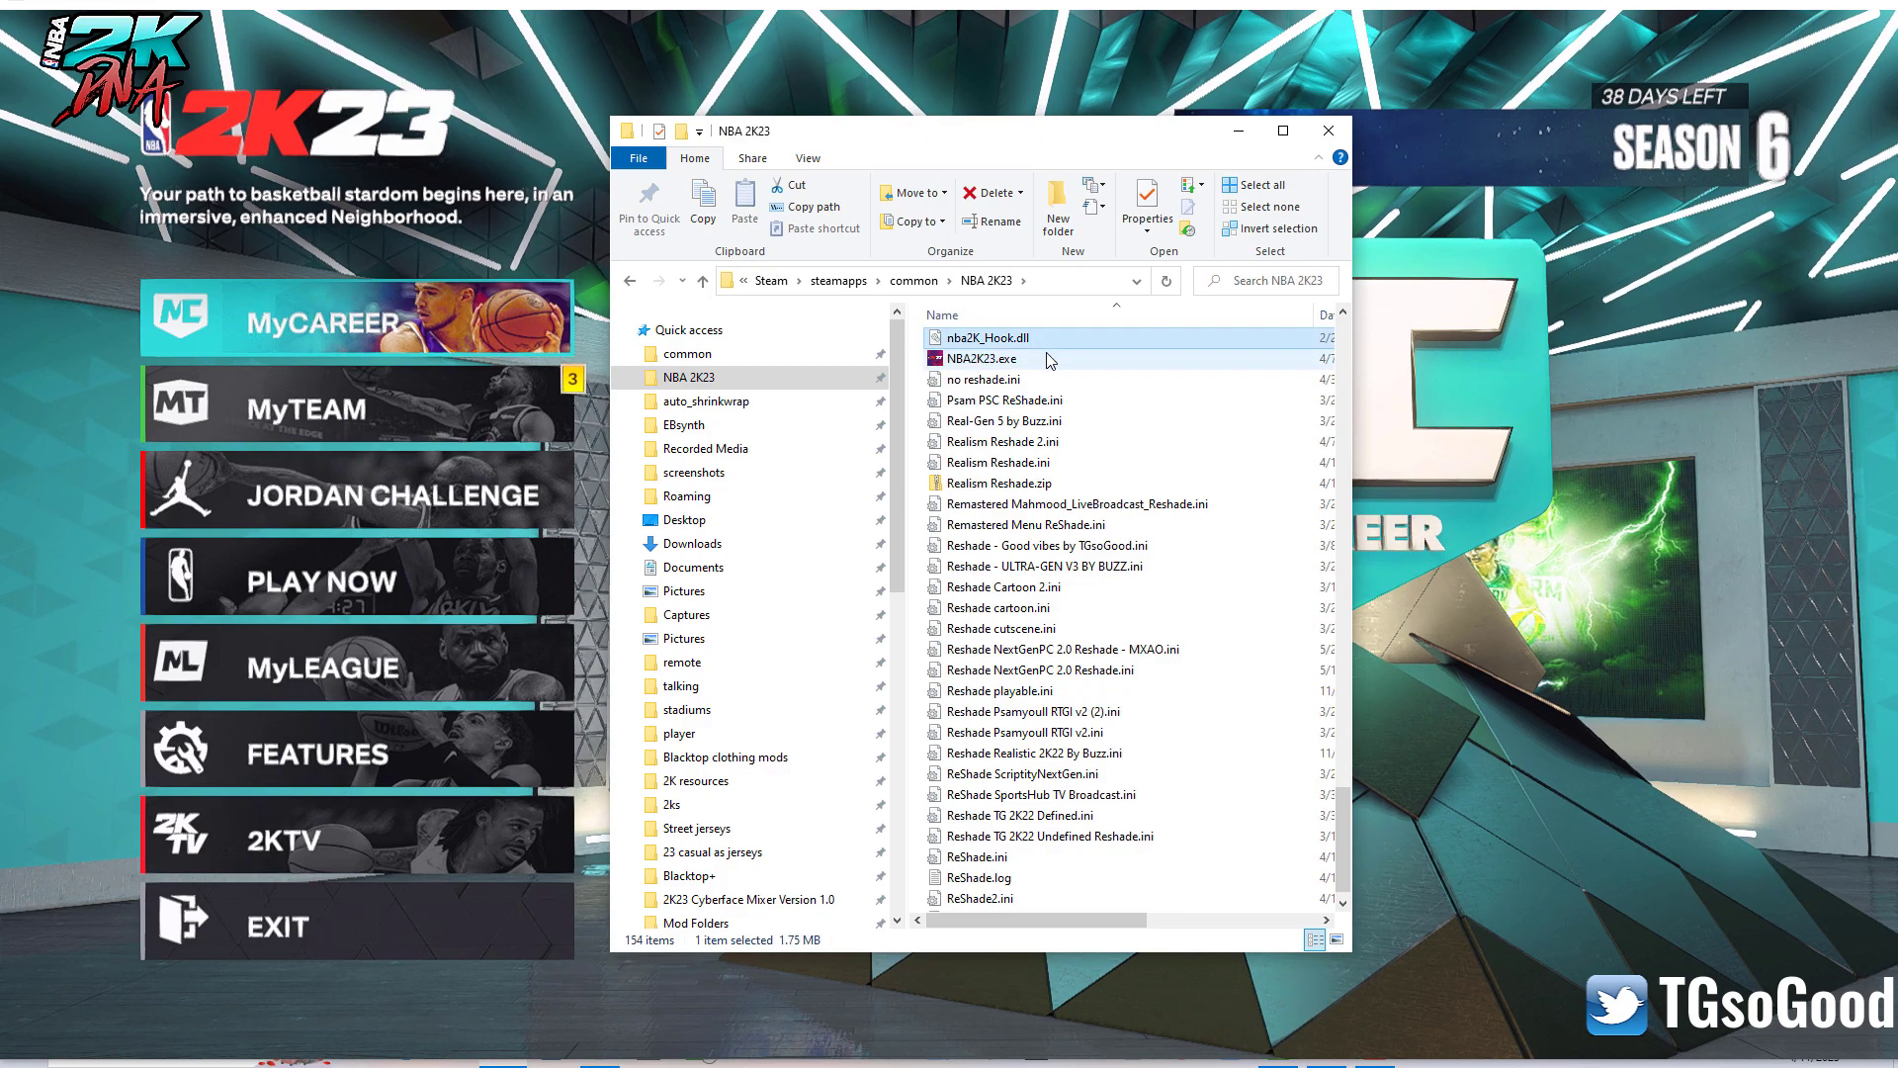
pyautogui.click(1058, 355)
pyautogui.click(1238, 130)
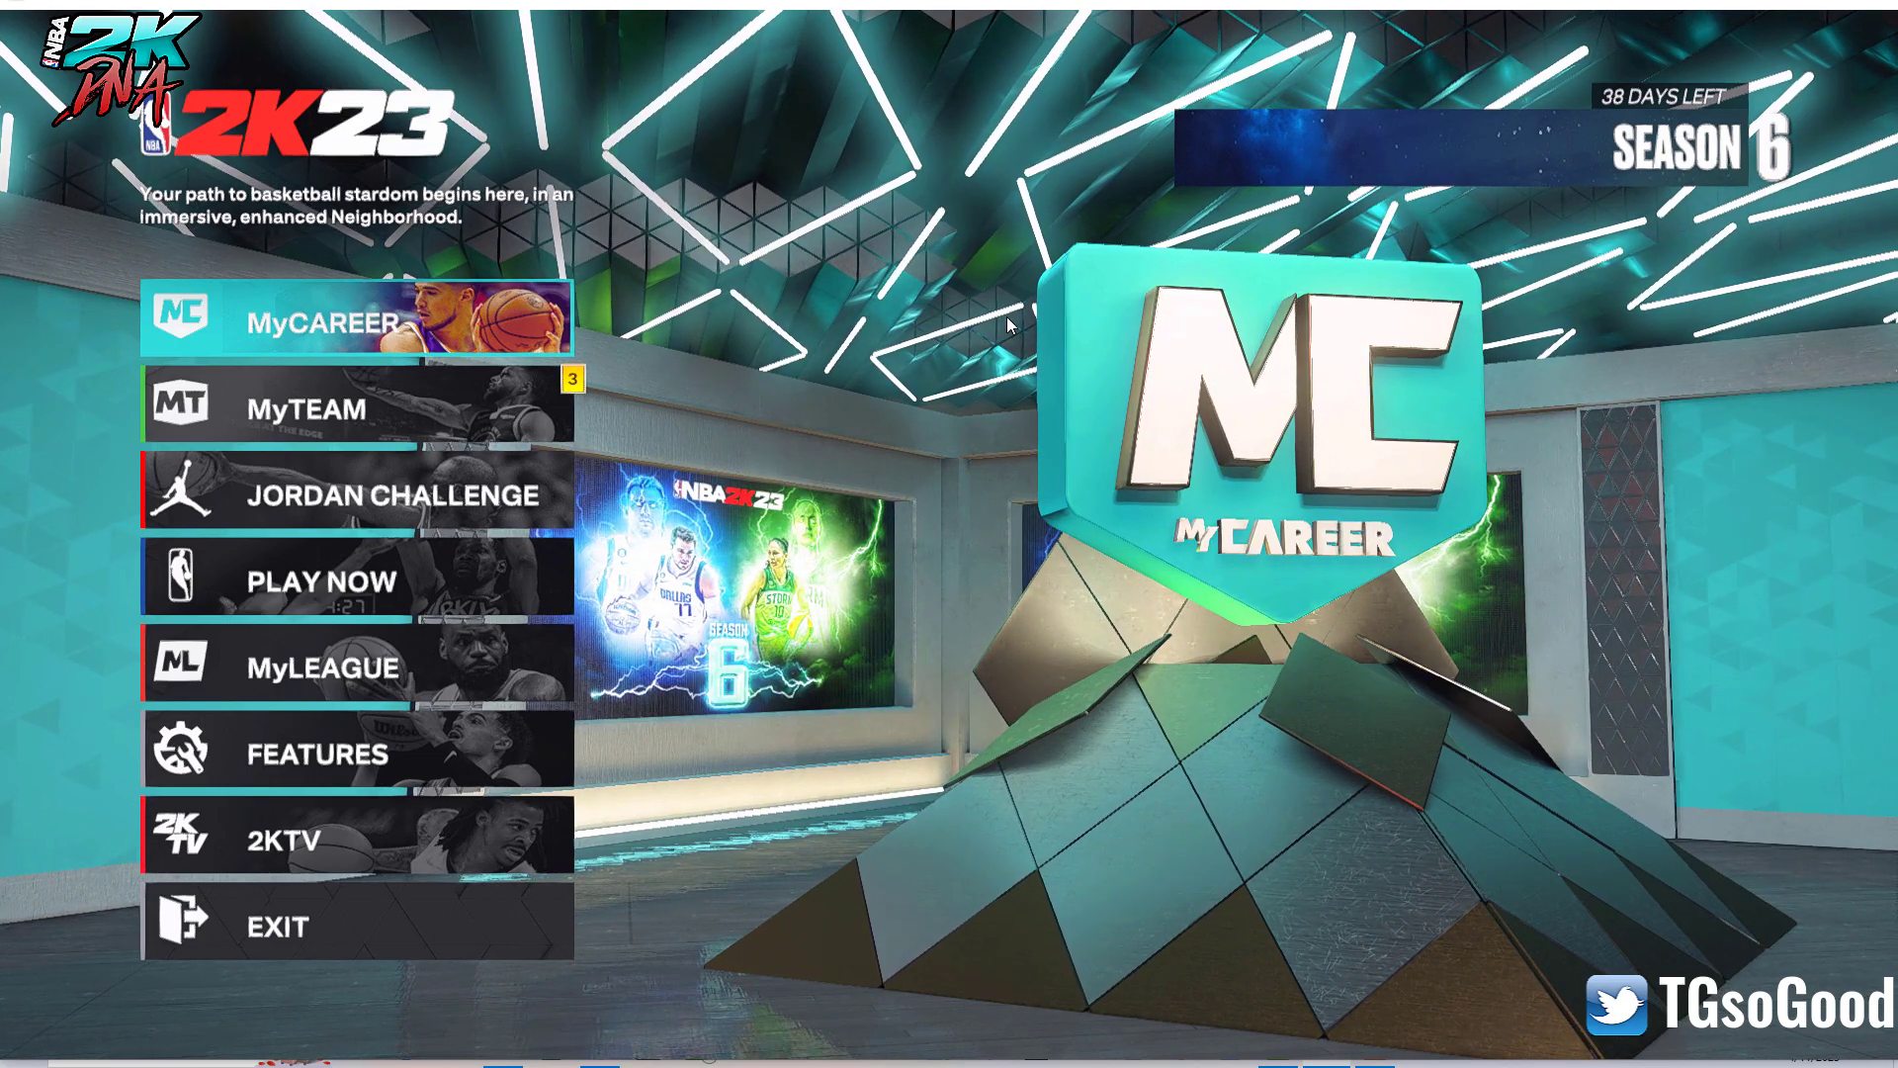
# - Highlight PLAY NOW, bring up the 2K DNA overlay with Insert, and show its Mod menu
pyautogui.press('Down')
pyautogui.press('Down')
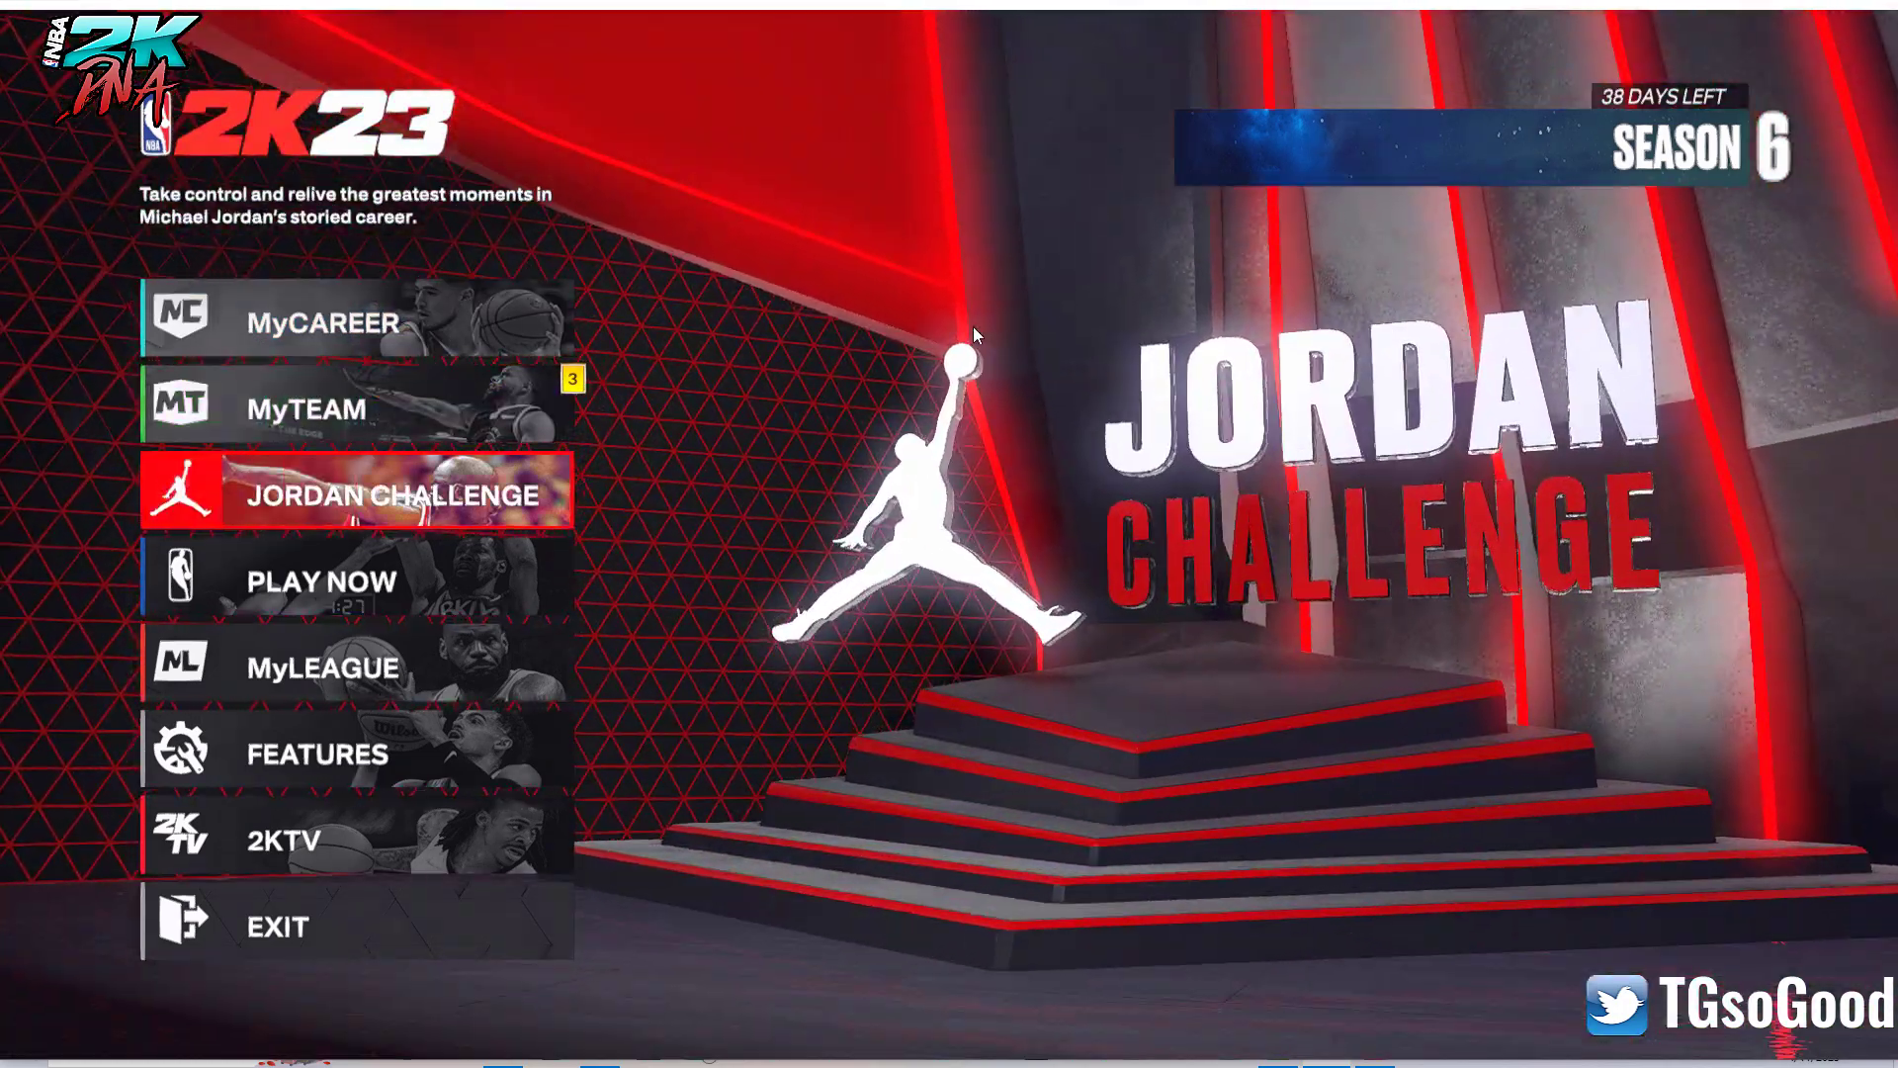
pyautogui.press('Down')
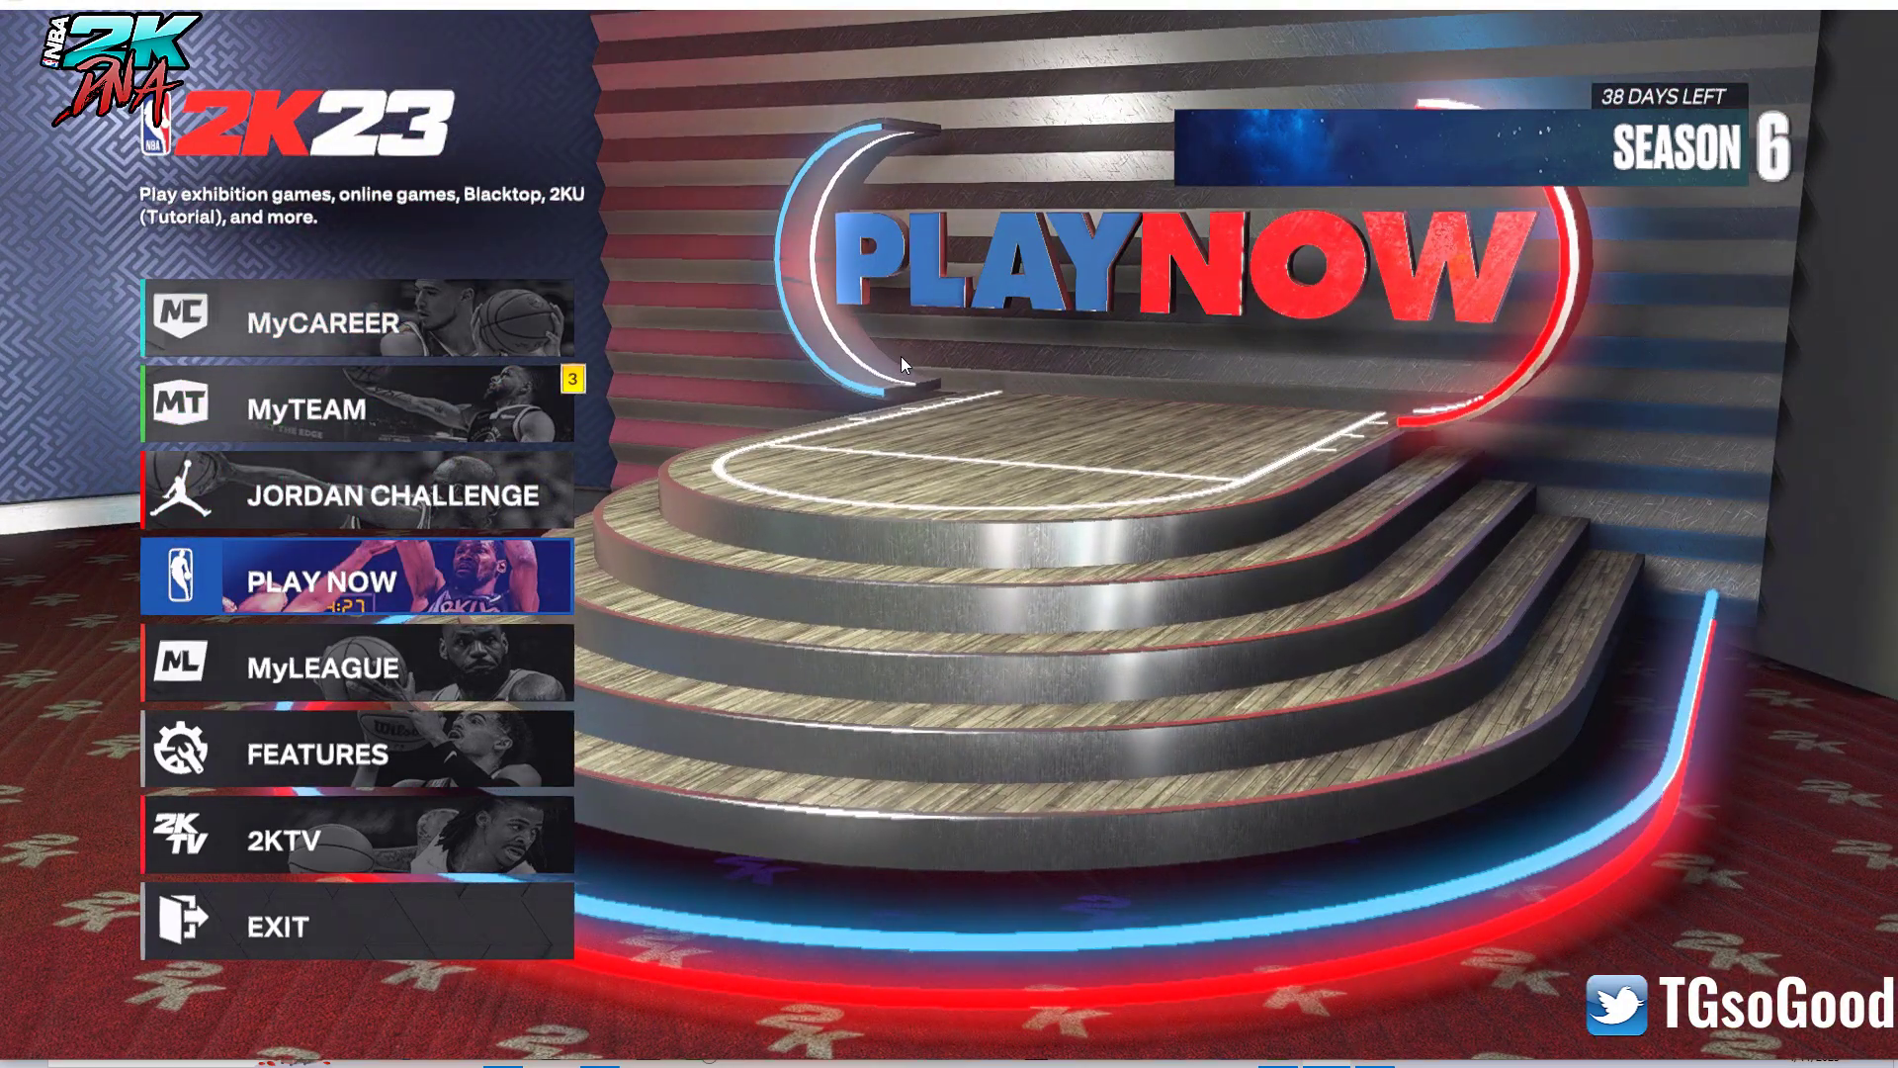
pyautogui.press('Insert')
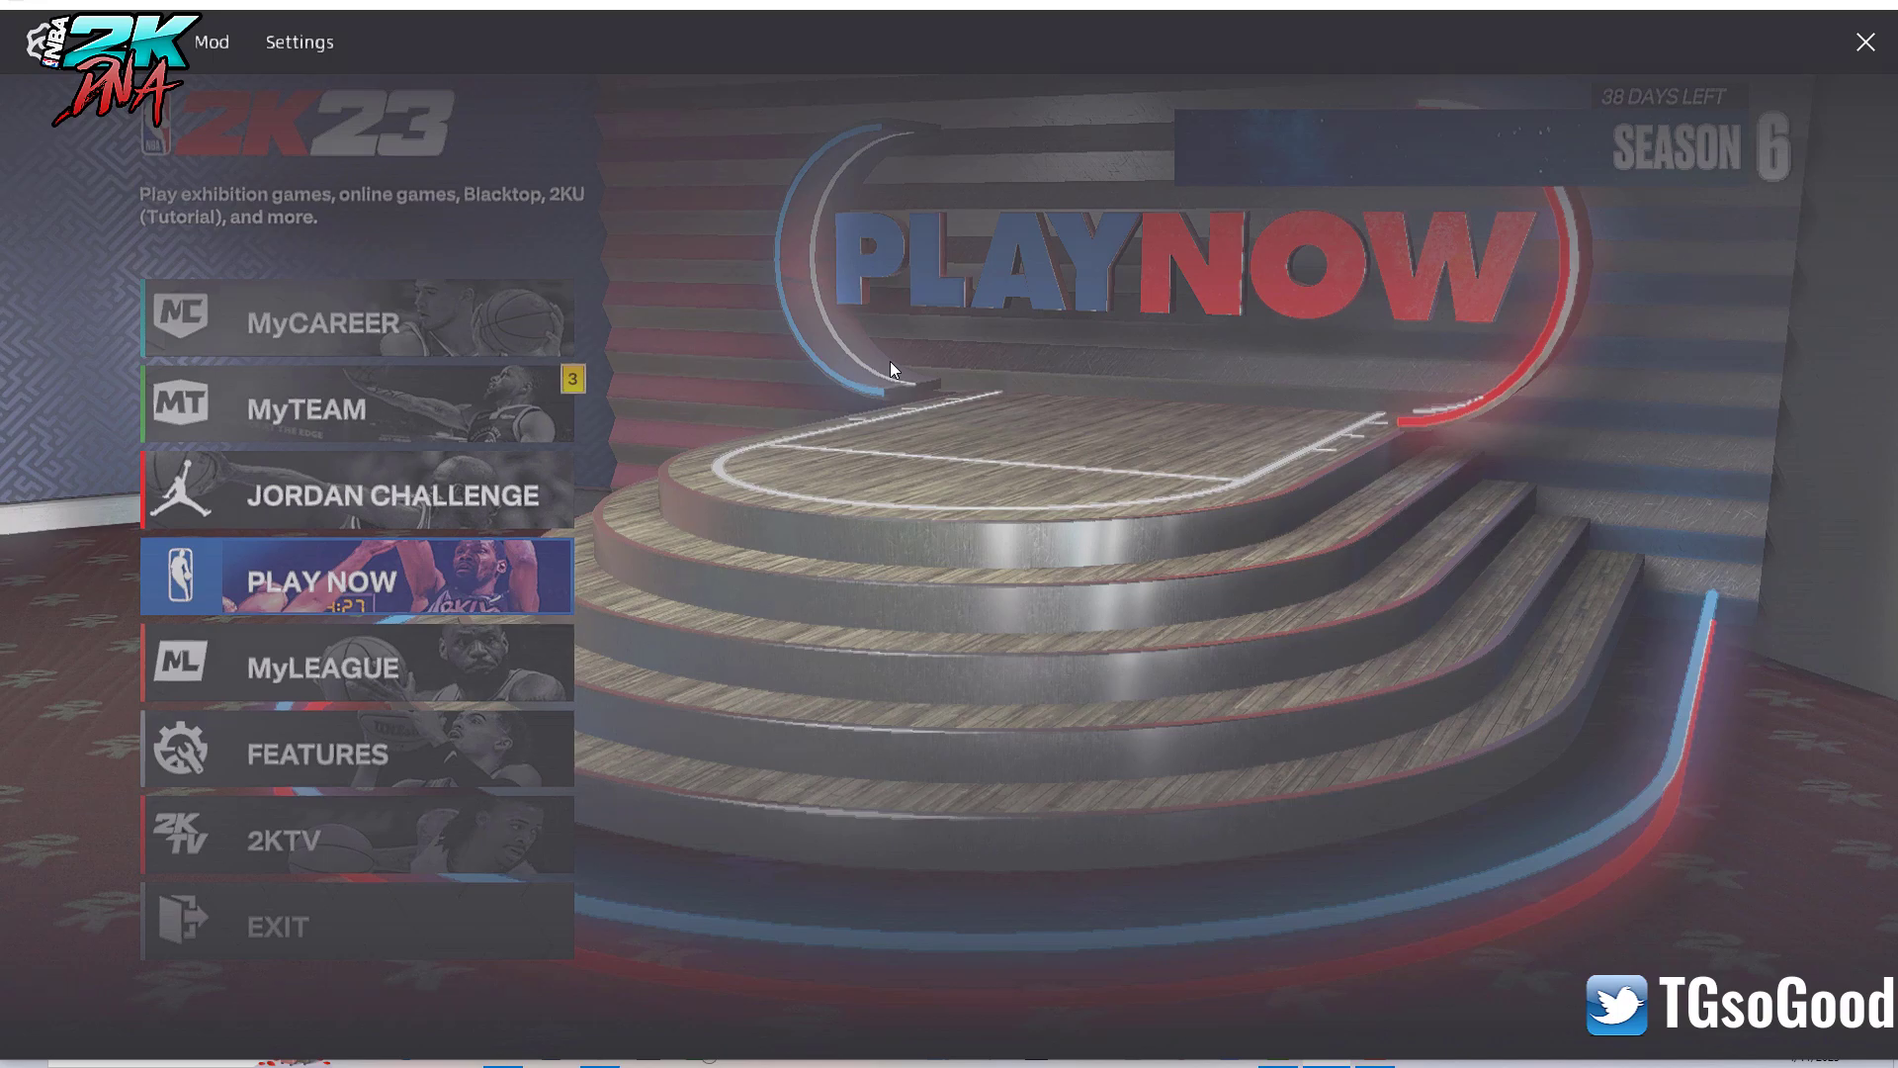
pyautogui.click(212, 41)
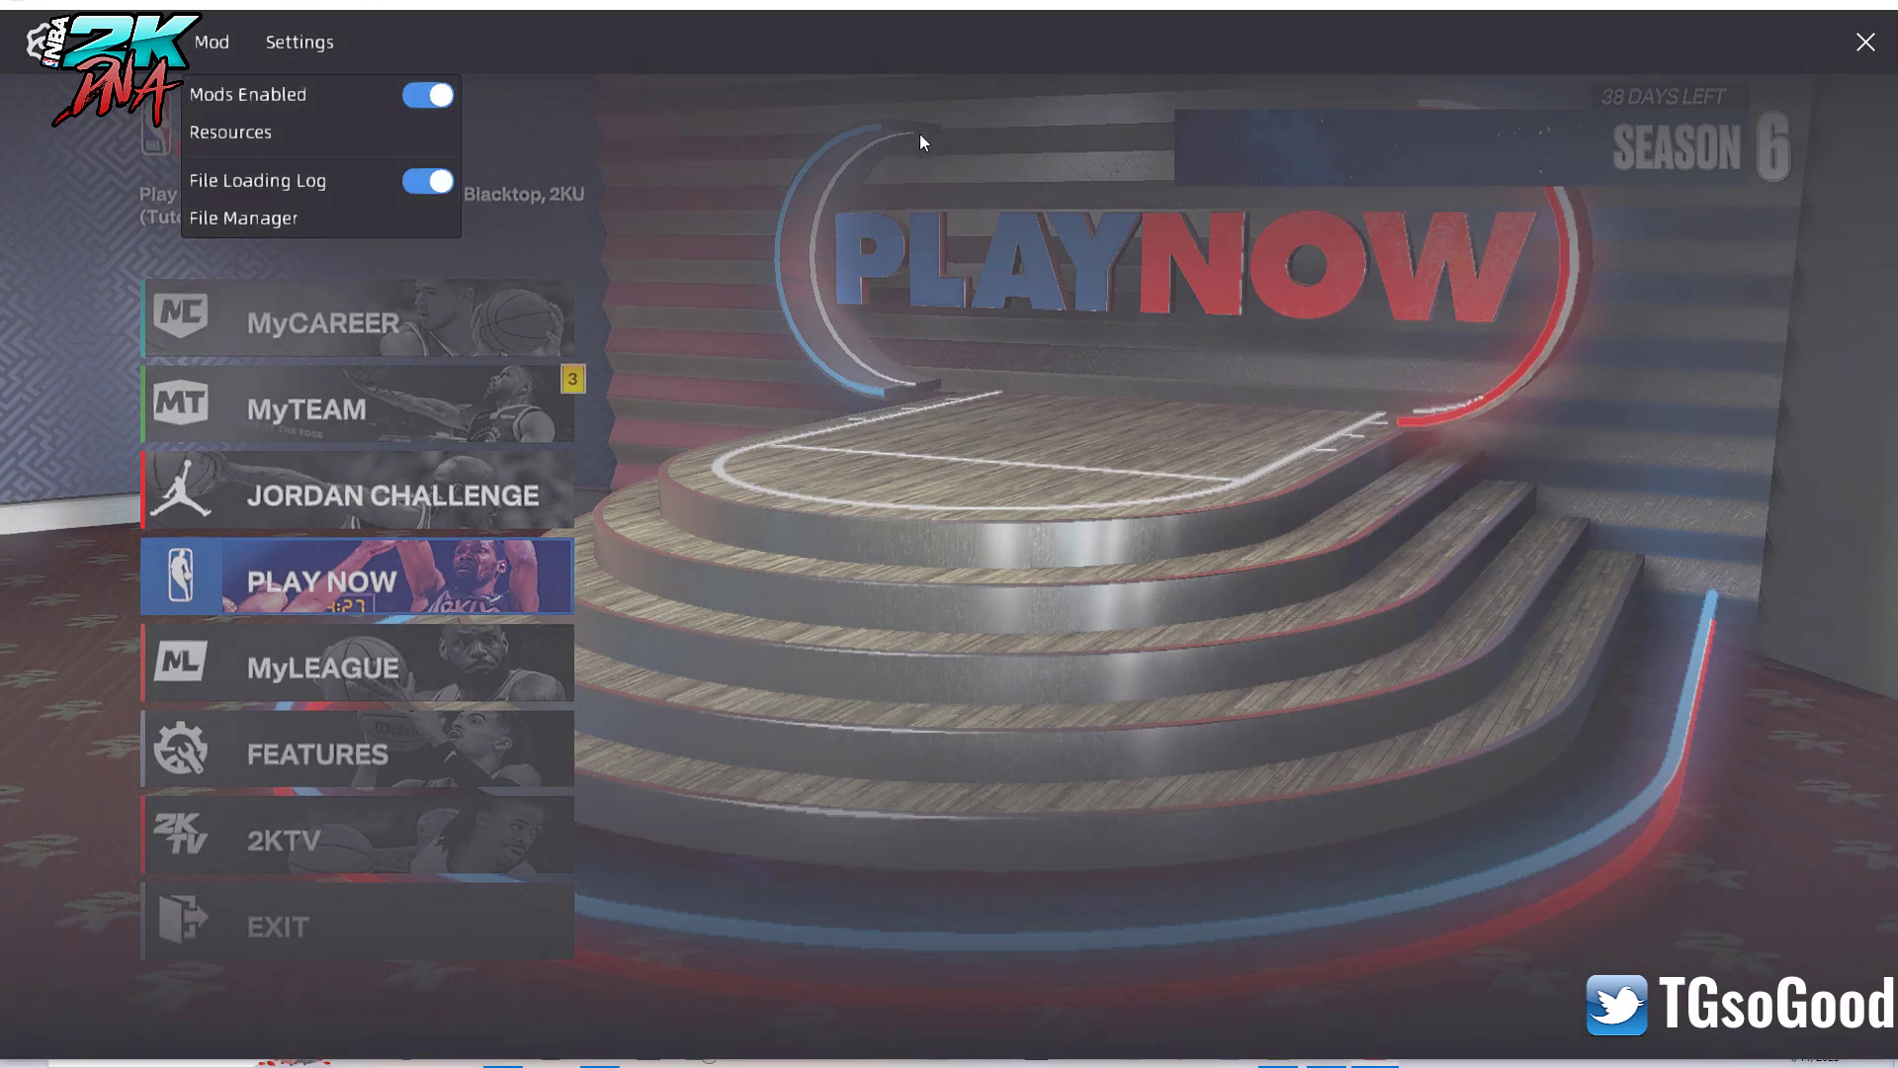
# - Browse the 2K DNA Resources folder list, then close the overlay with Home
pyautogui.click(247, 139)
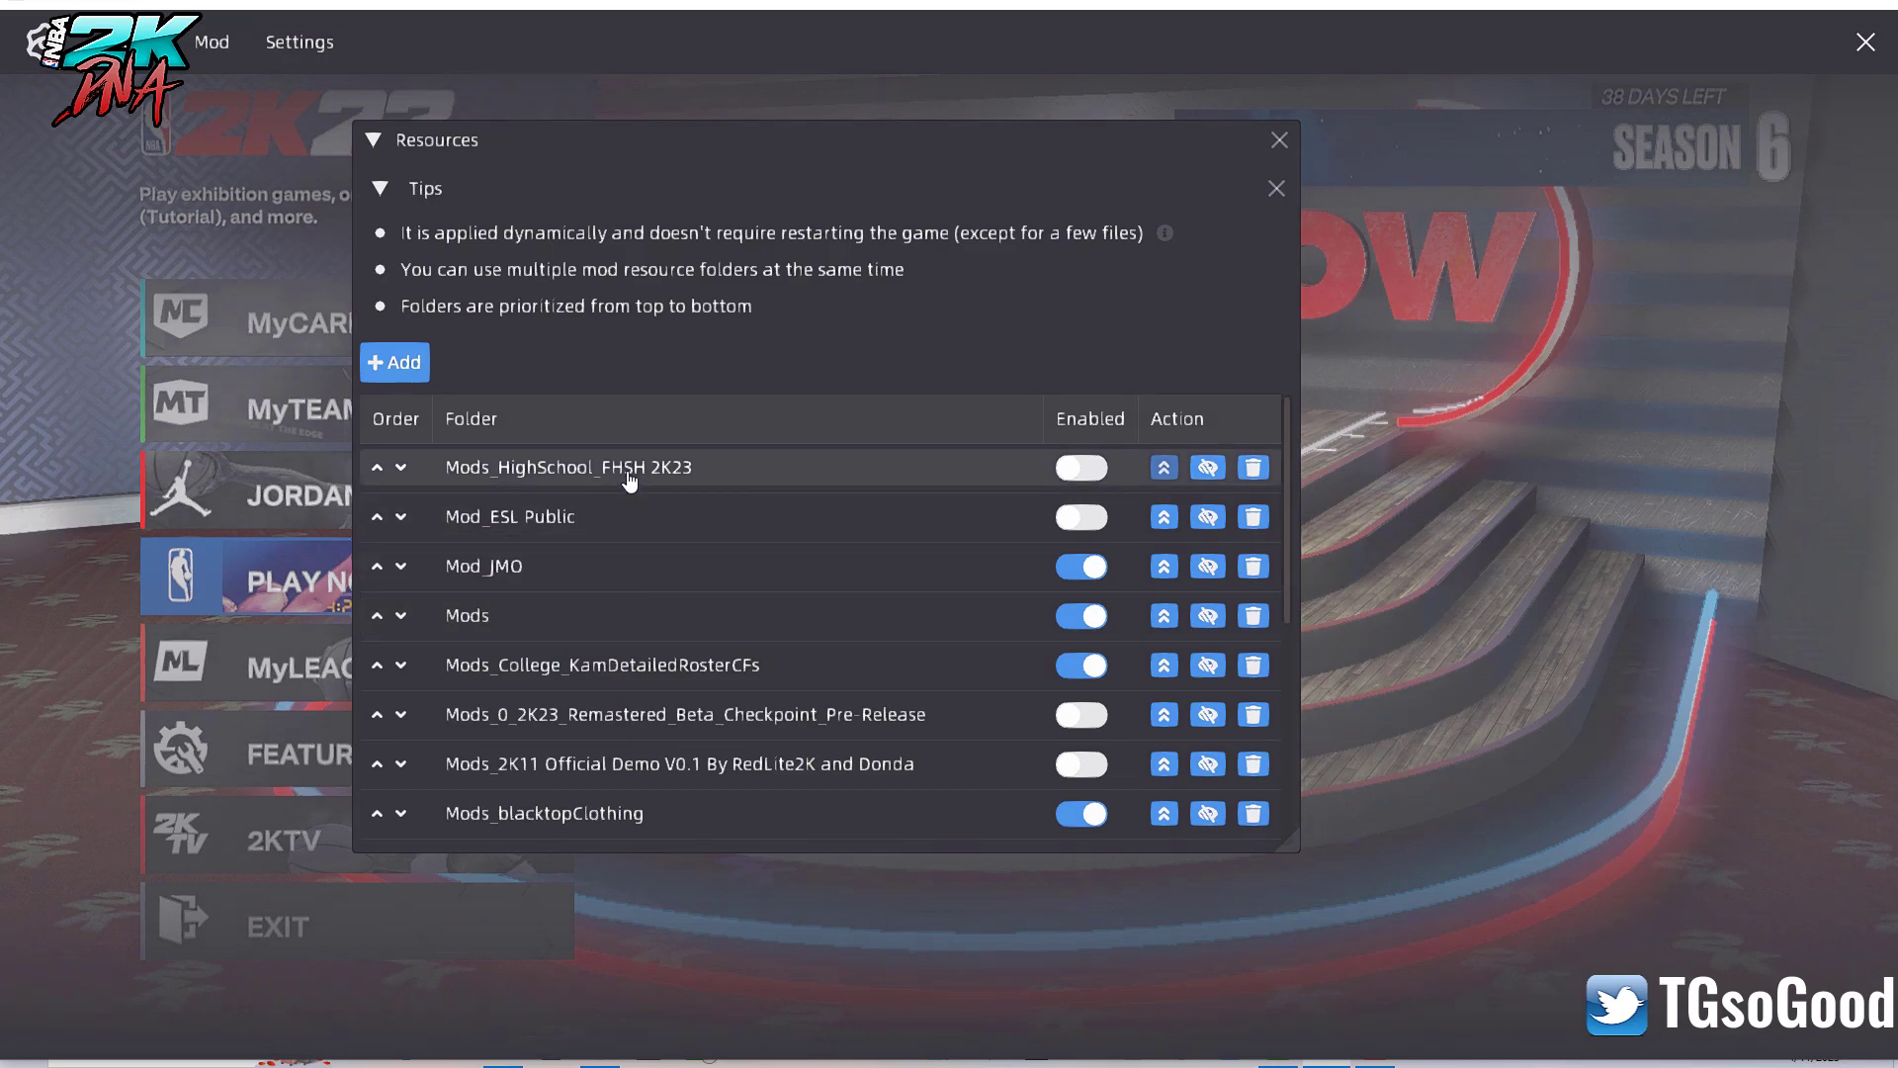
pyautogui.scroll(-3, 629, 480)
pyautogui.scroll(3, 636, 508)
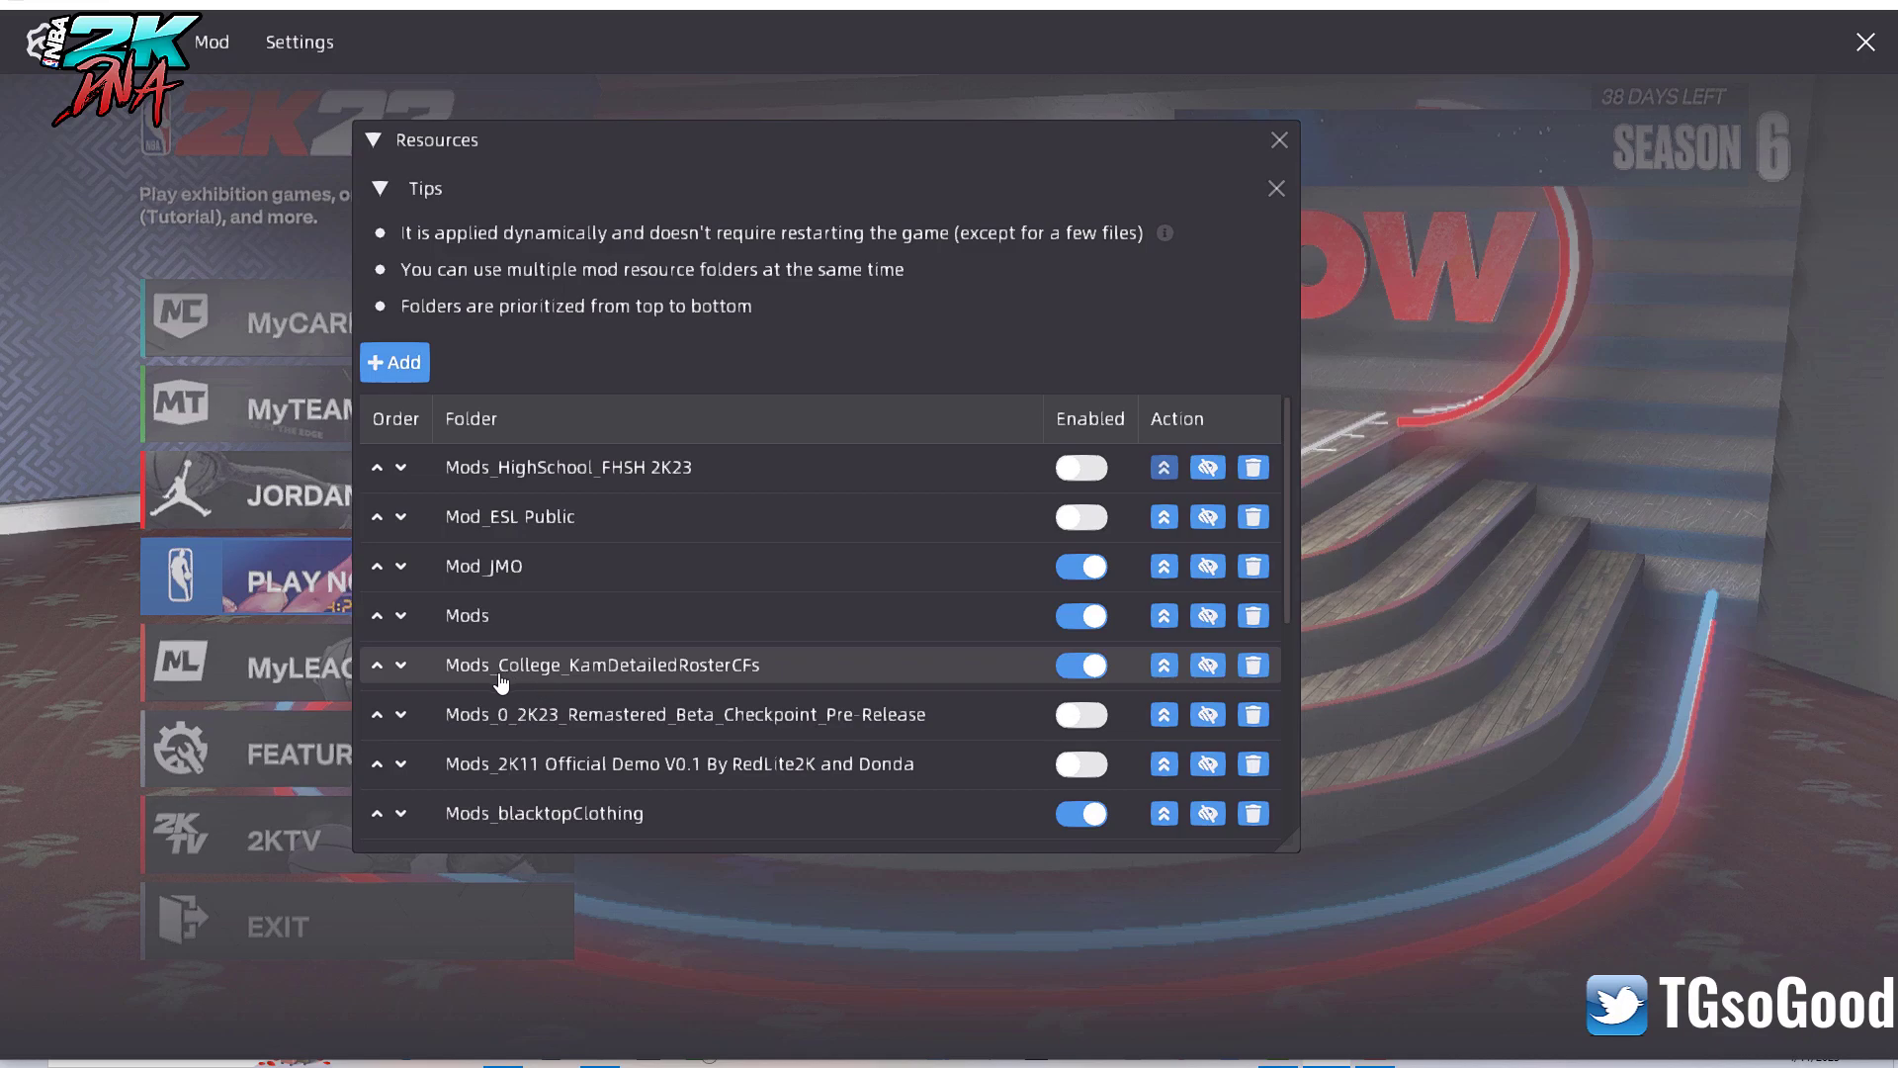
pyautogui.scroll(-5, 829, 680)
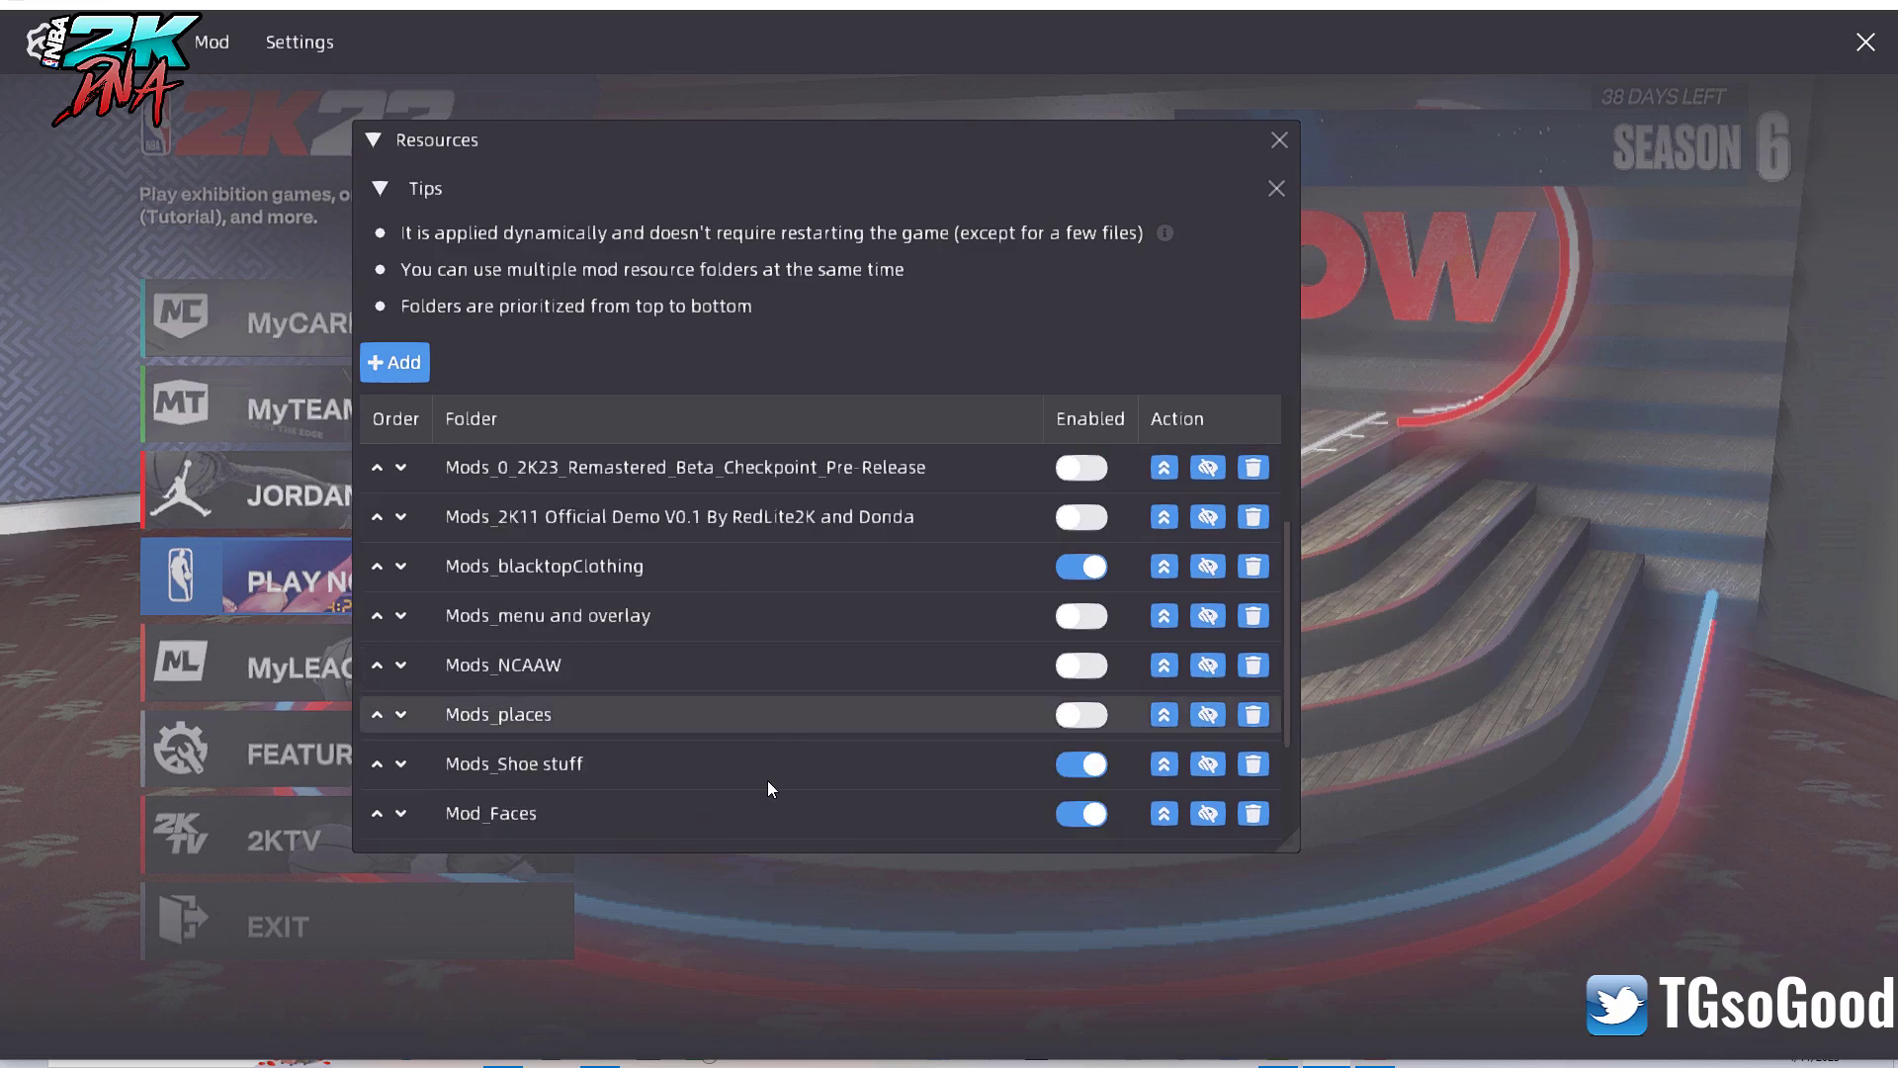
pyautogui.scroll(2, 826, 753)
pyautogui.scroll(-6, 804, 810)
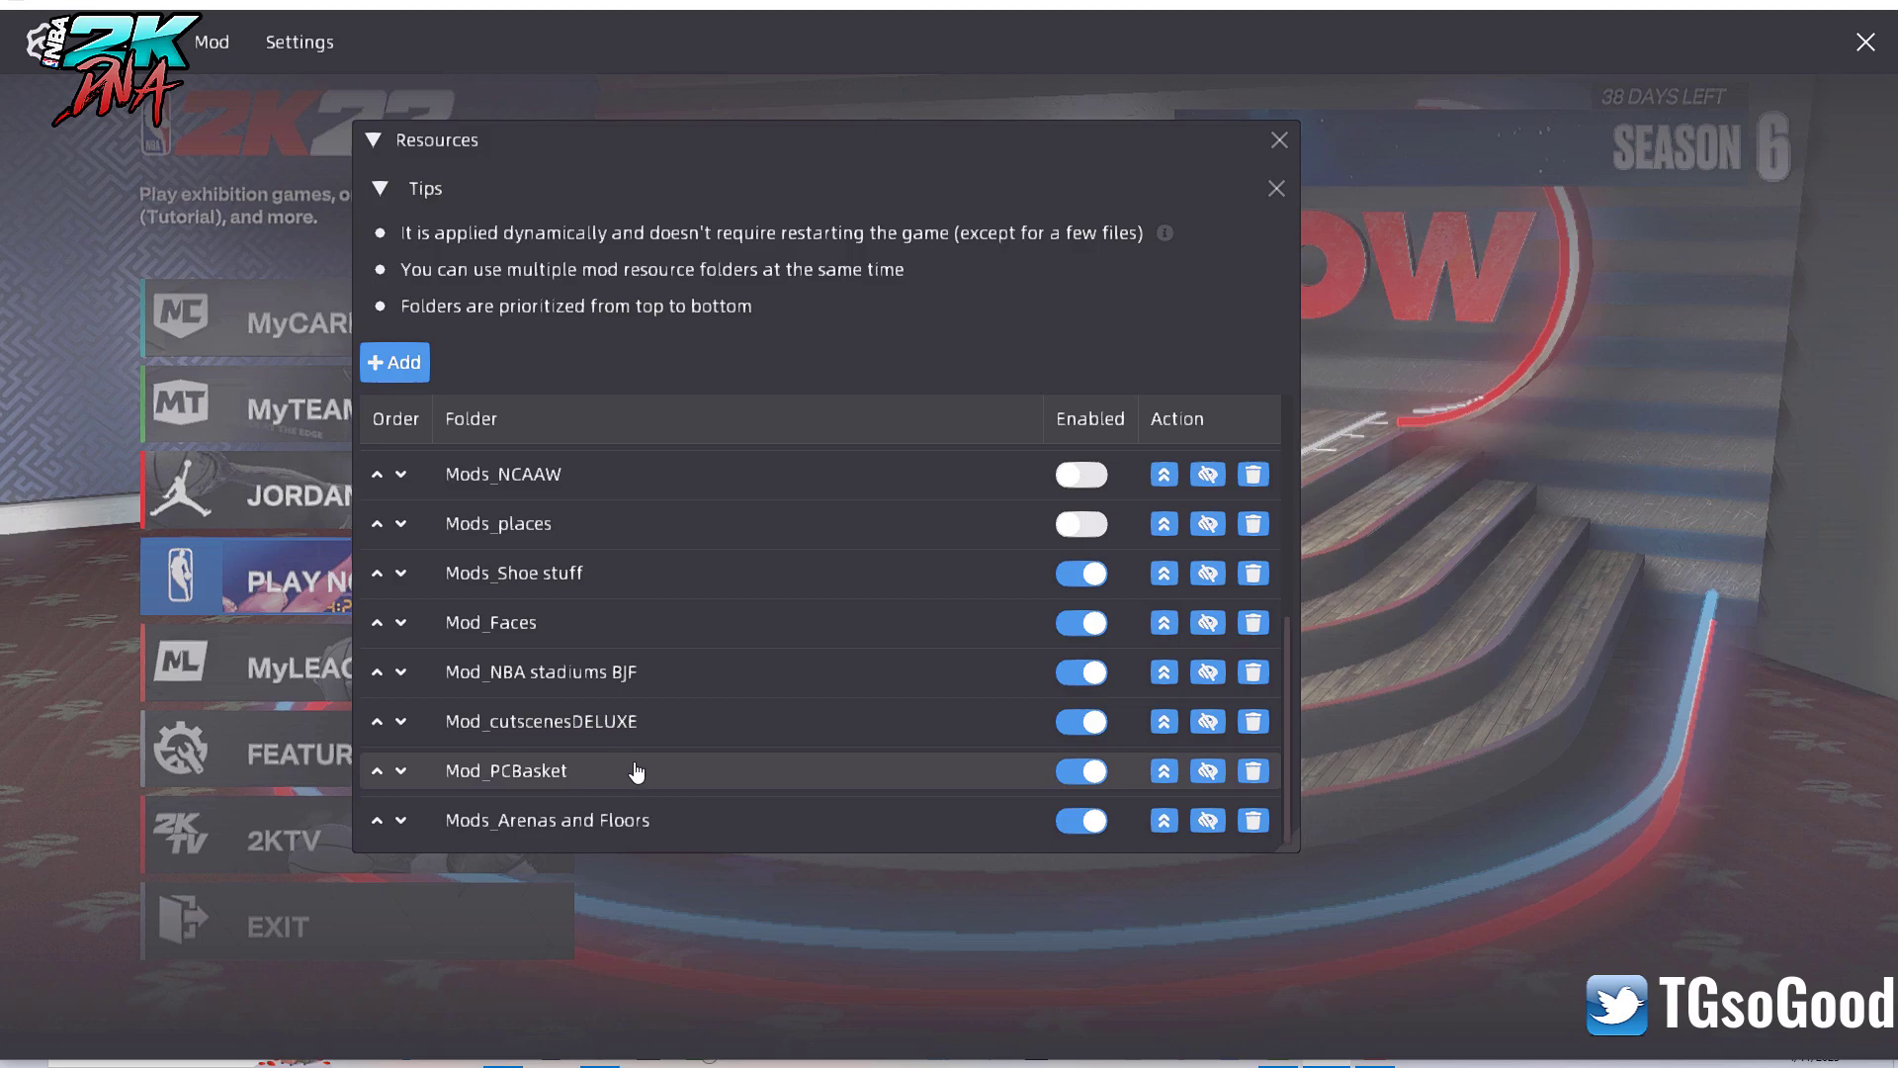
pyautogui.press('Home')
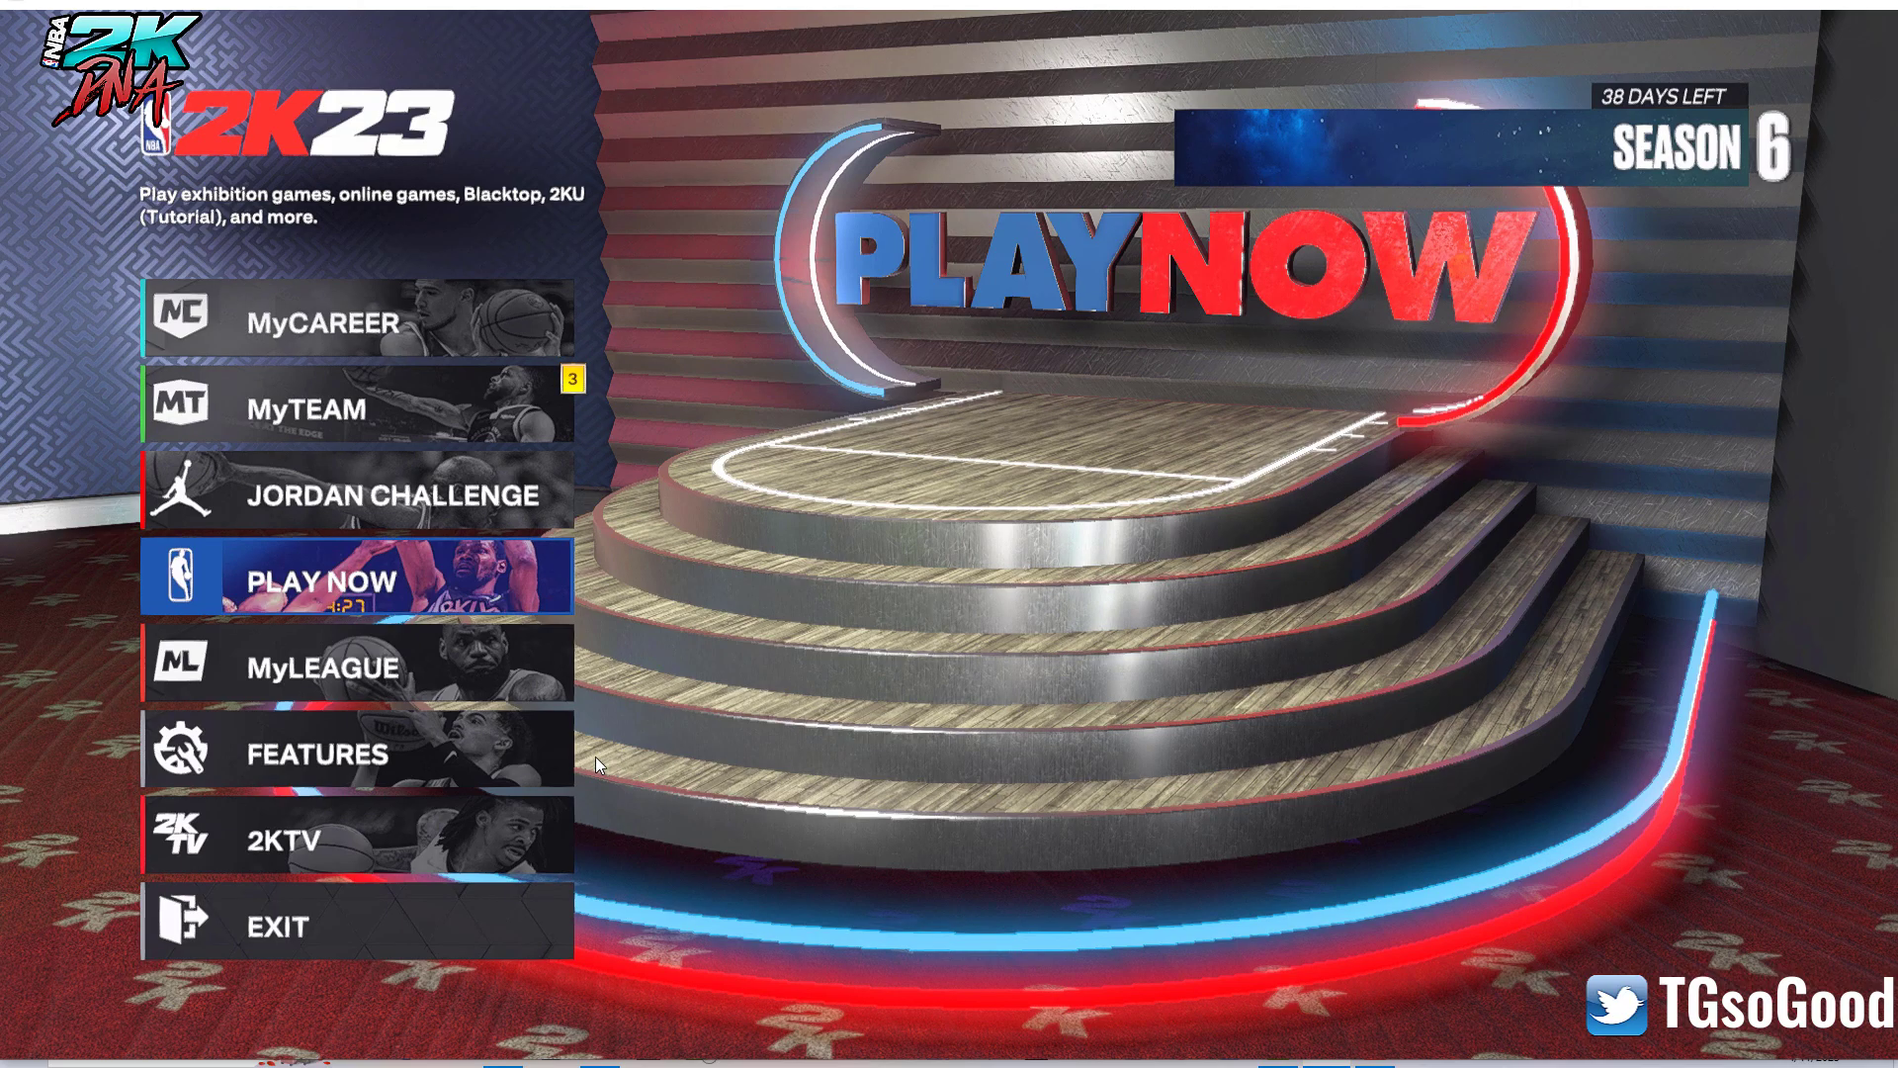
pyautogui.press('Up')
pyautogui.press('Up')
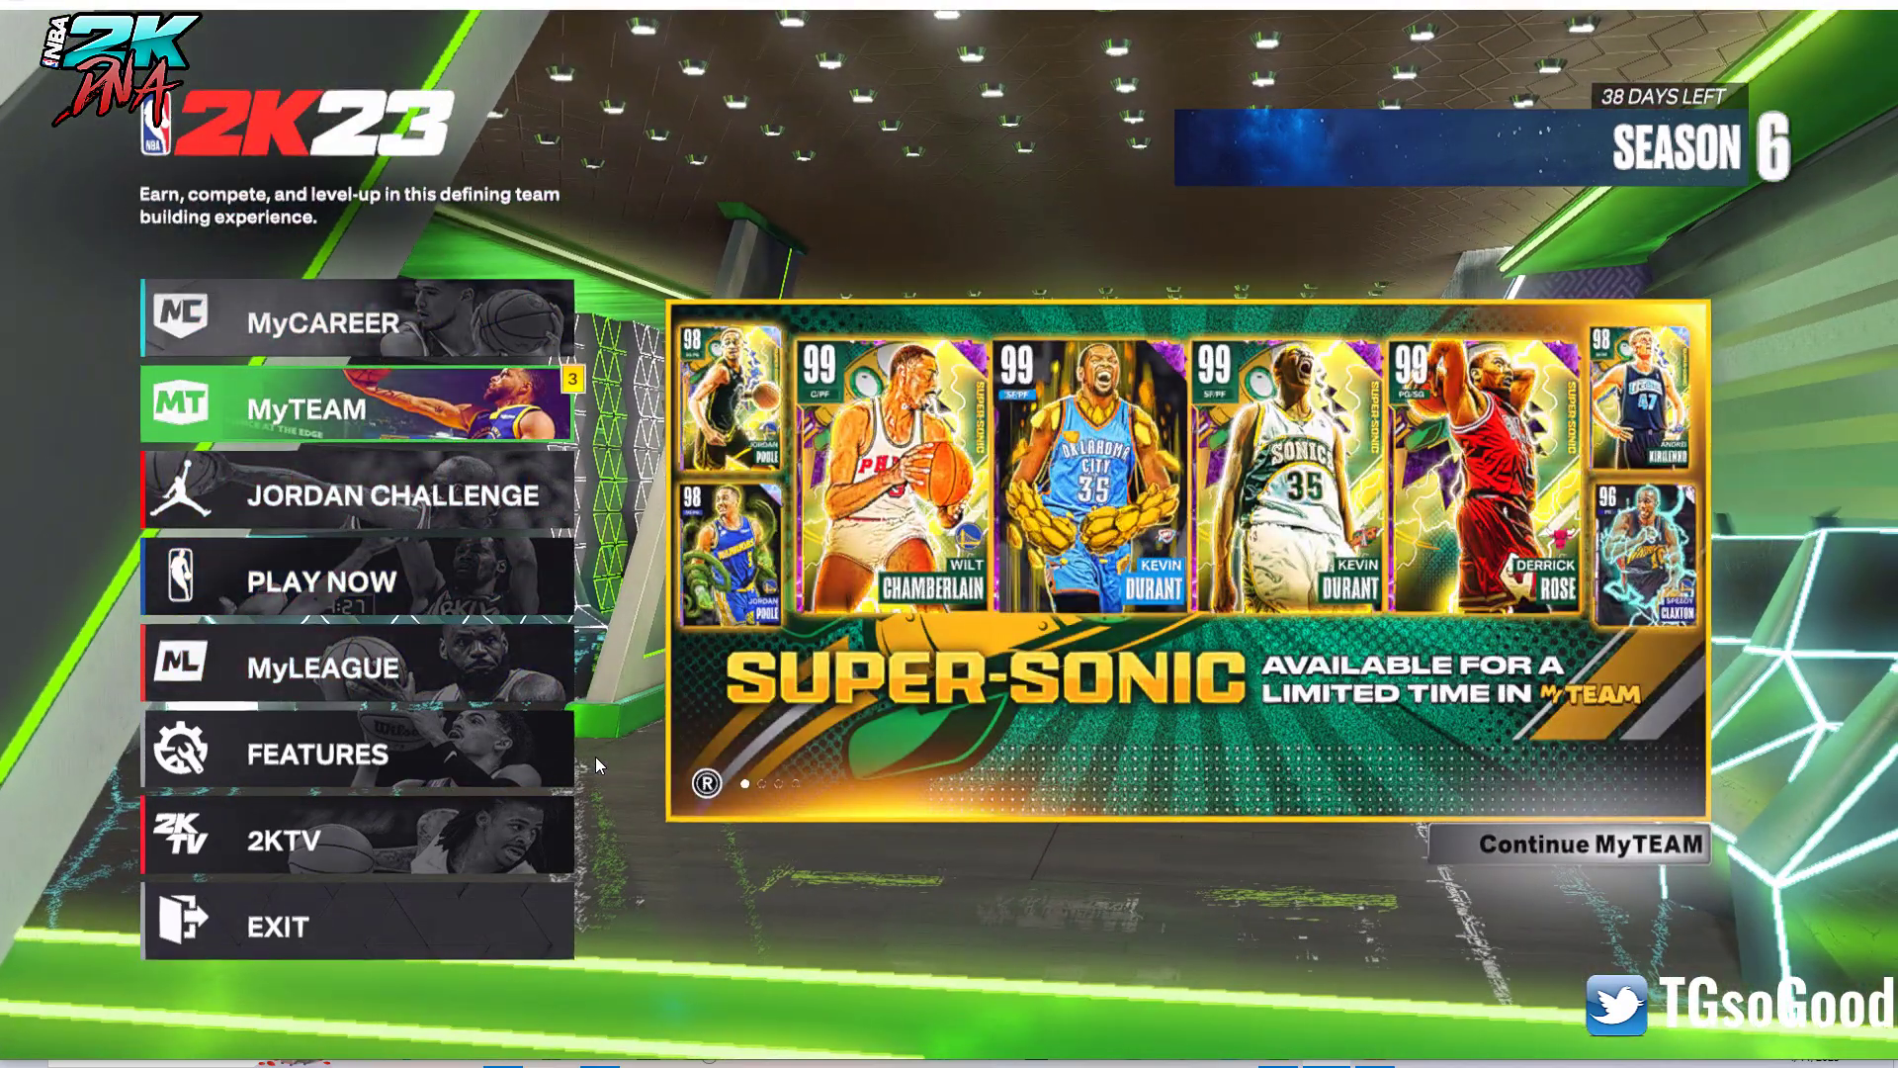
pyautogui.press('Down')
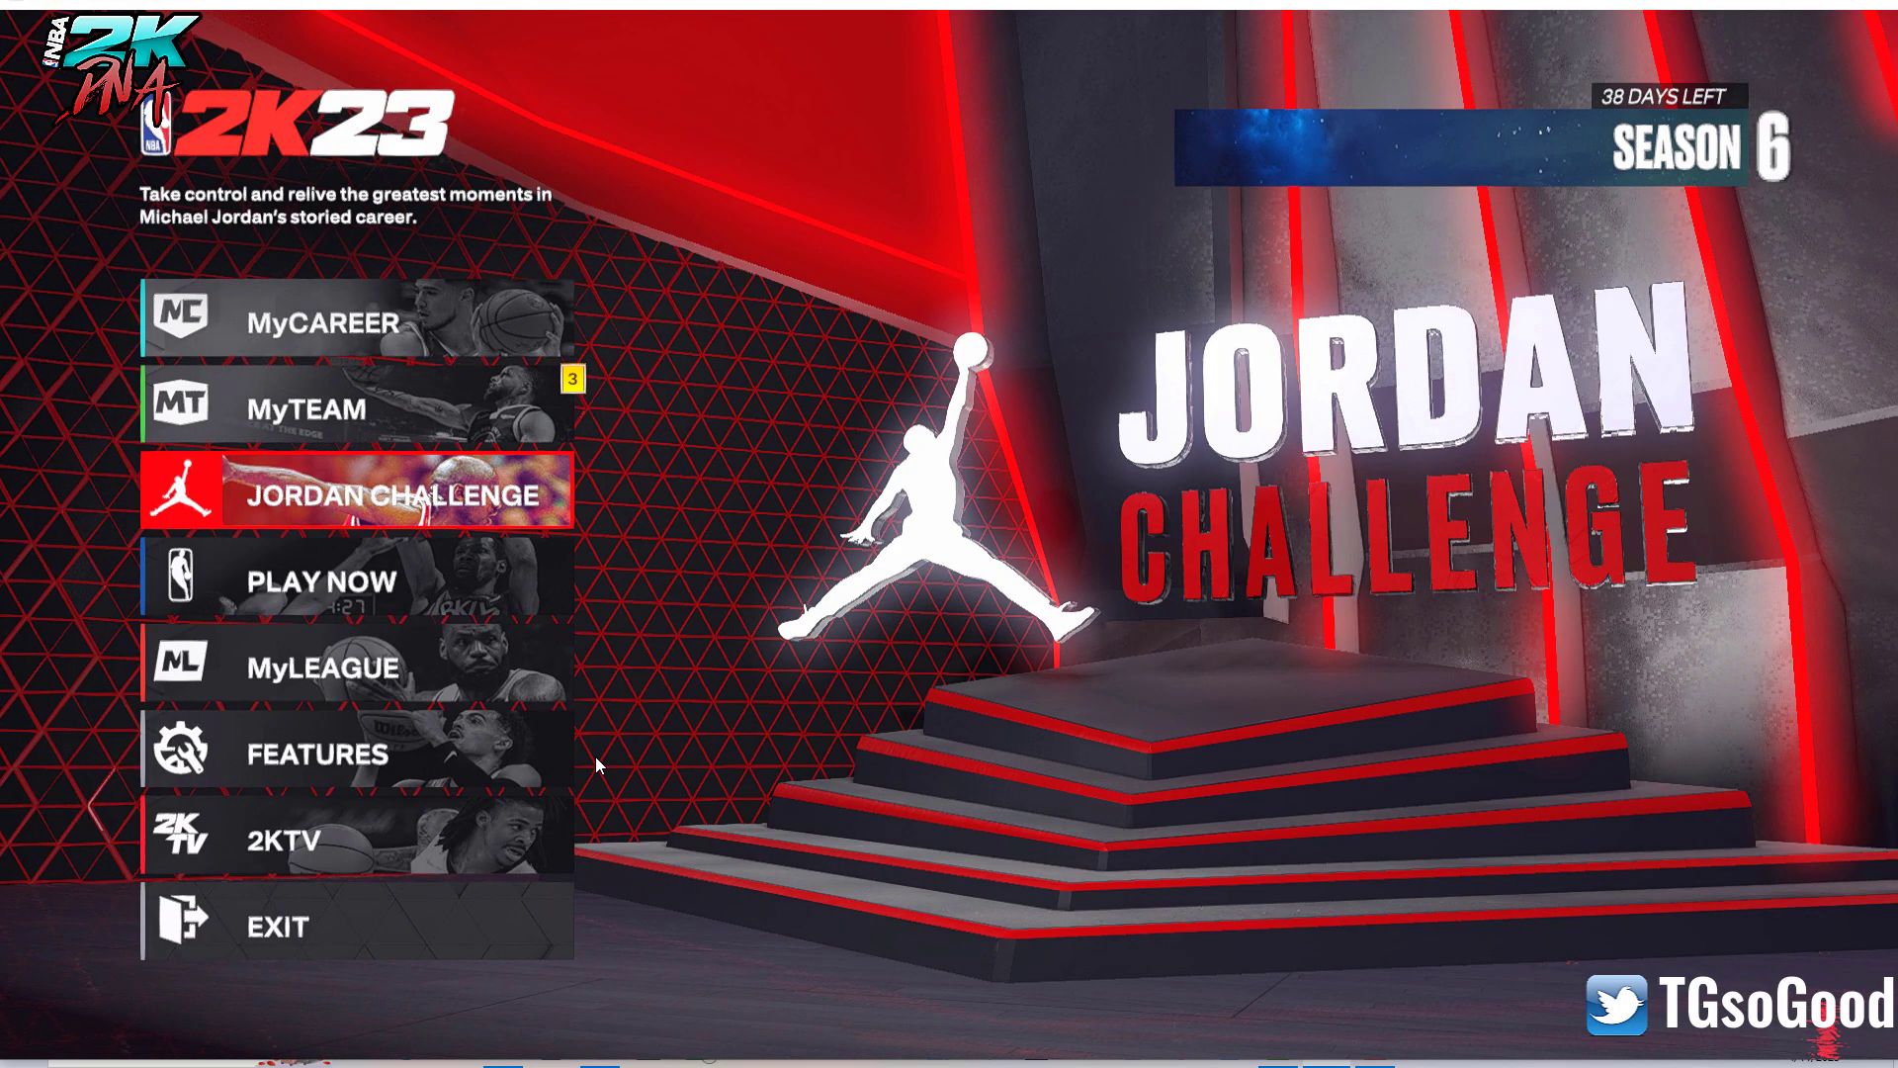
pyautogui.press('Down')
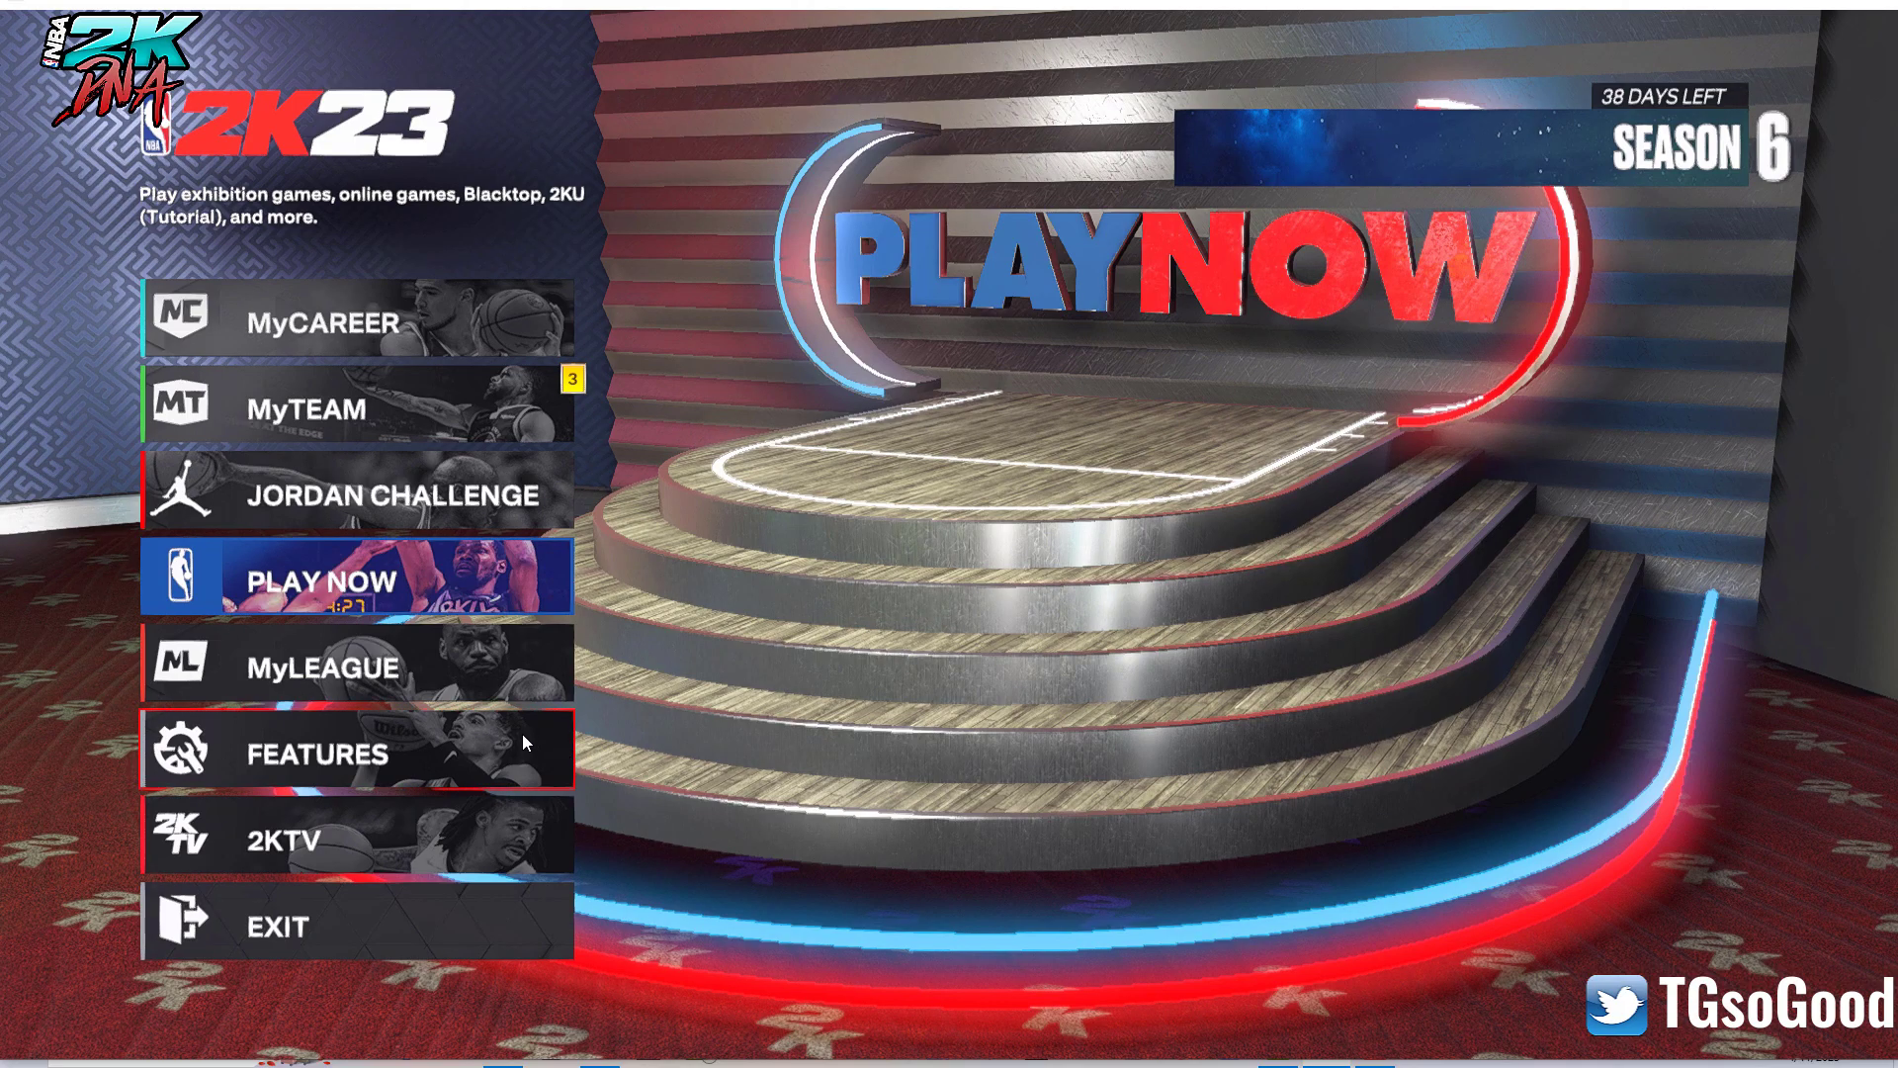
pyautogui.press('Down')
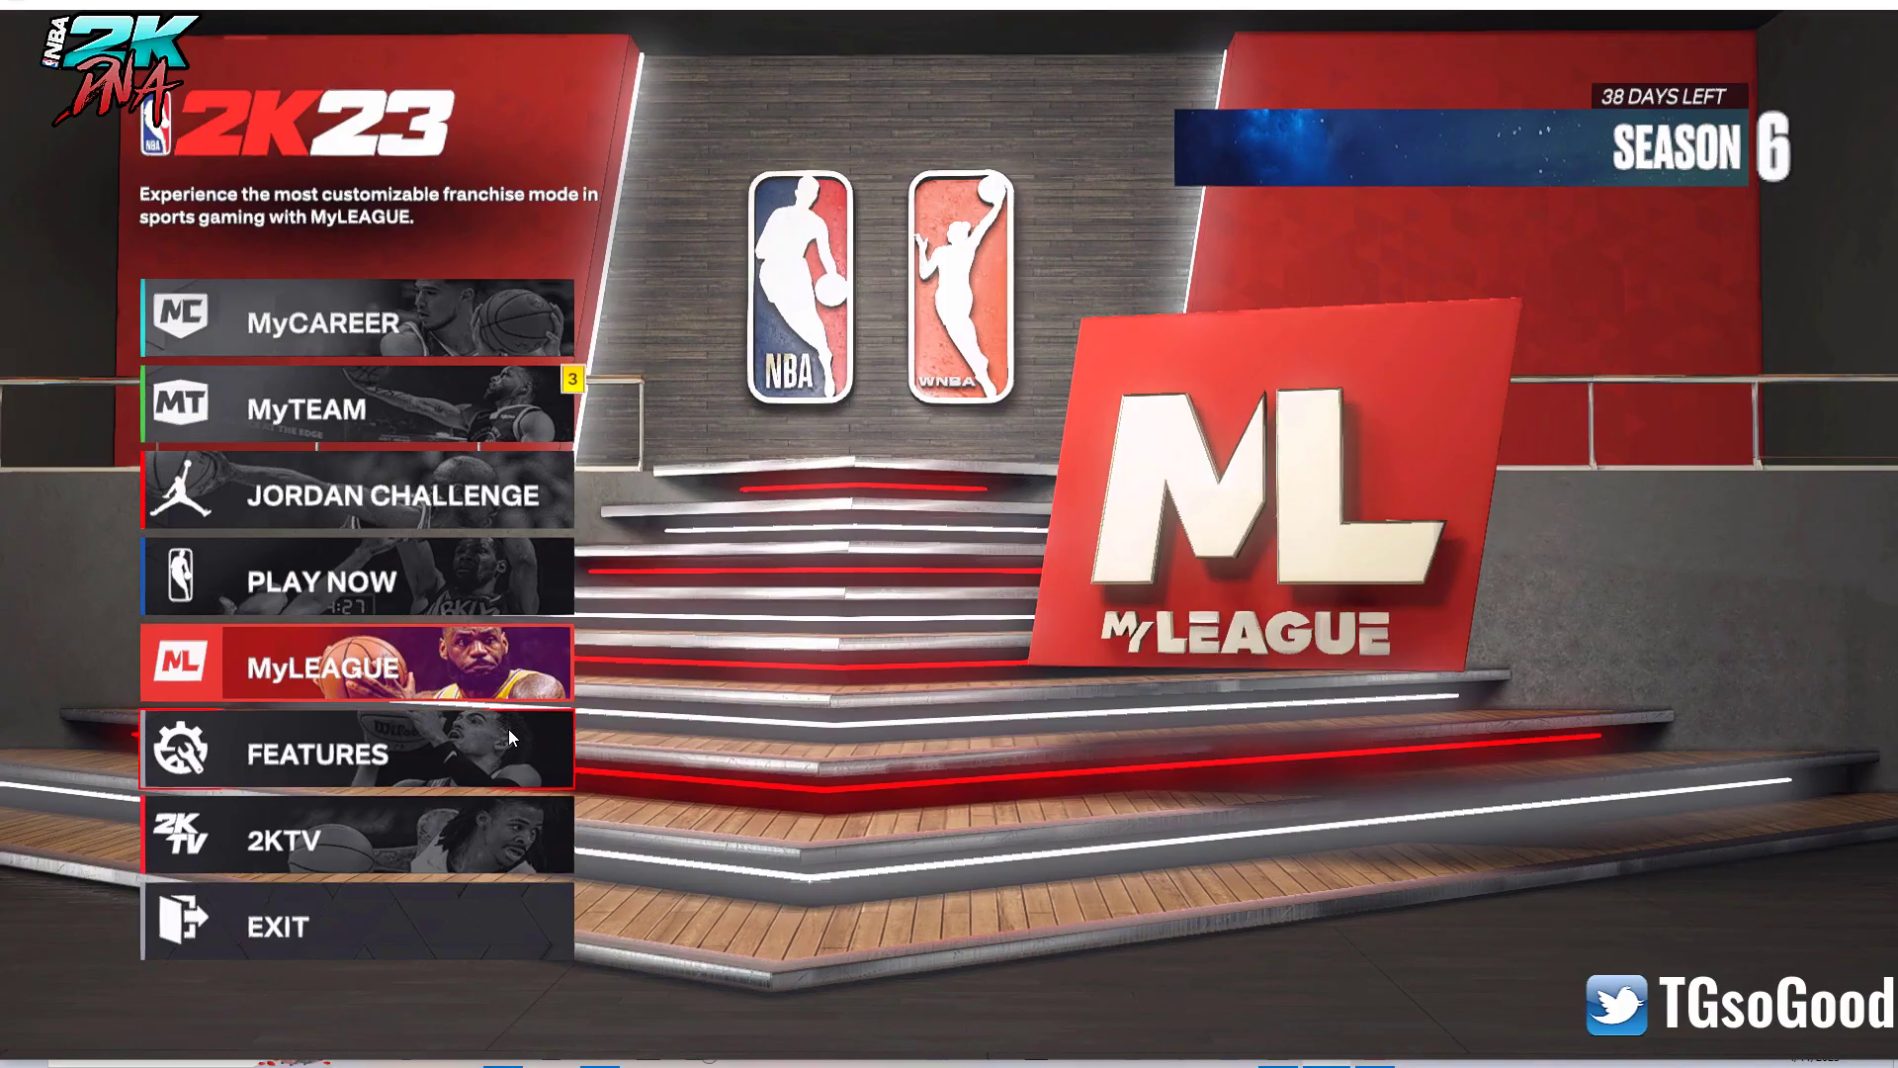
pyautogui.press('Up')
pyautogui.press('Up')
pyautogui.press('Down')
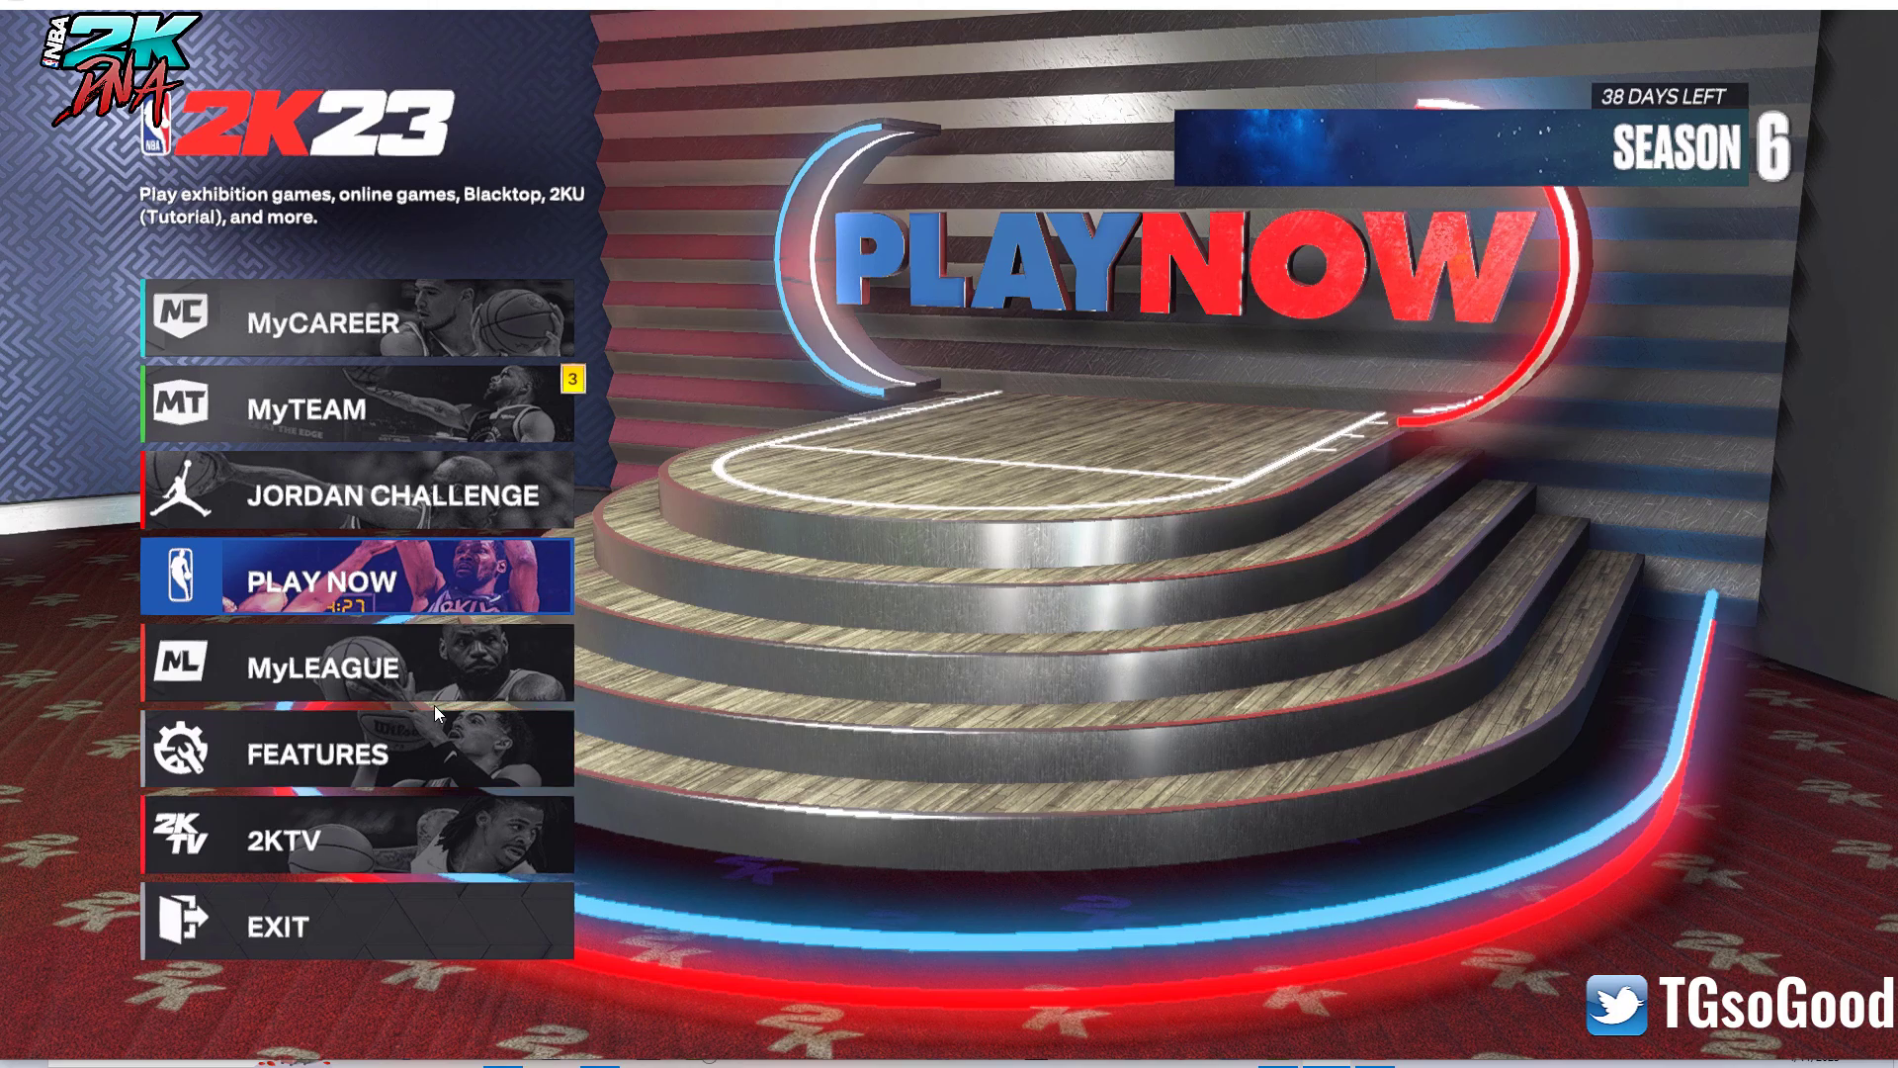
pyautogui.press('Down')
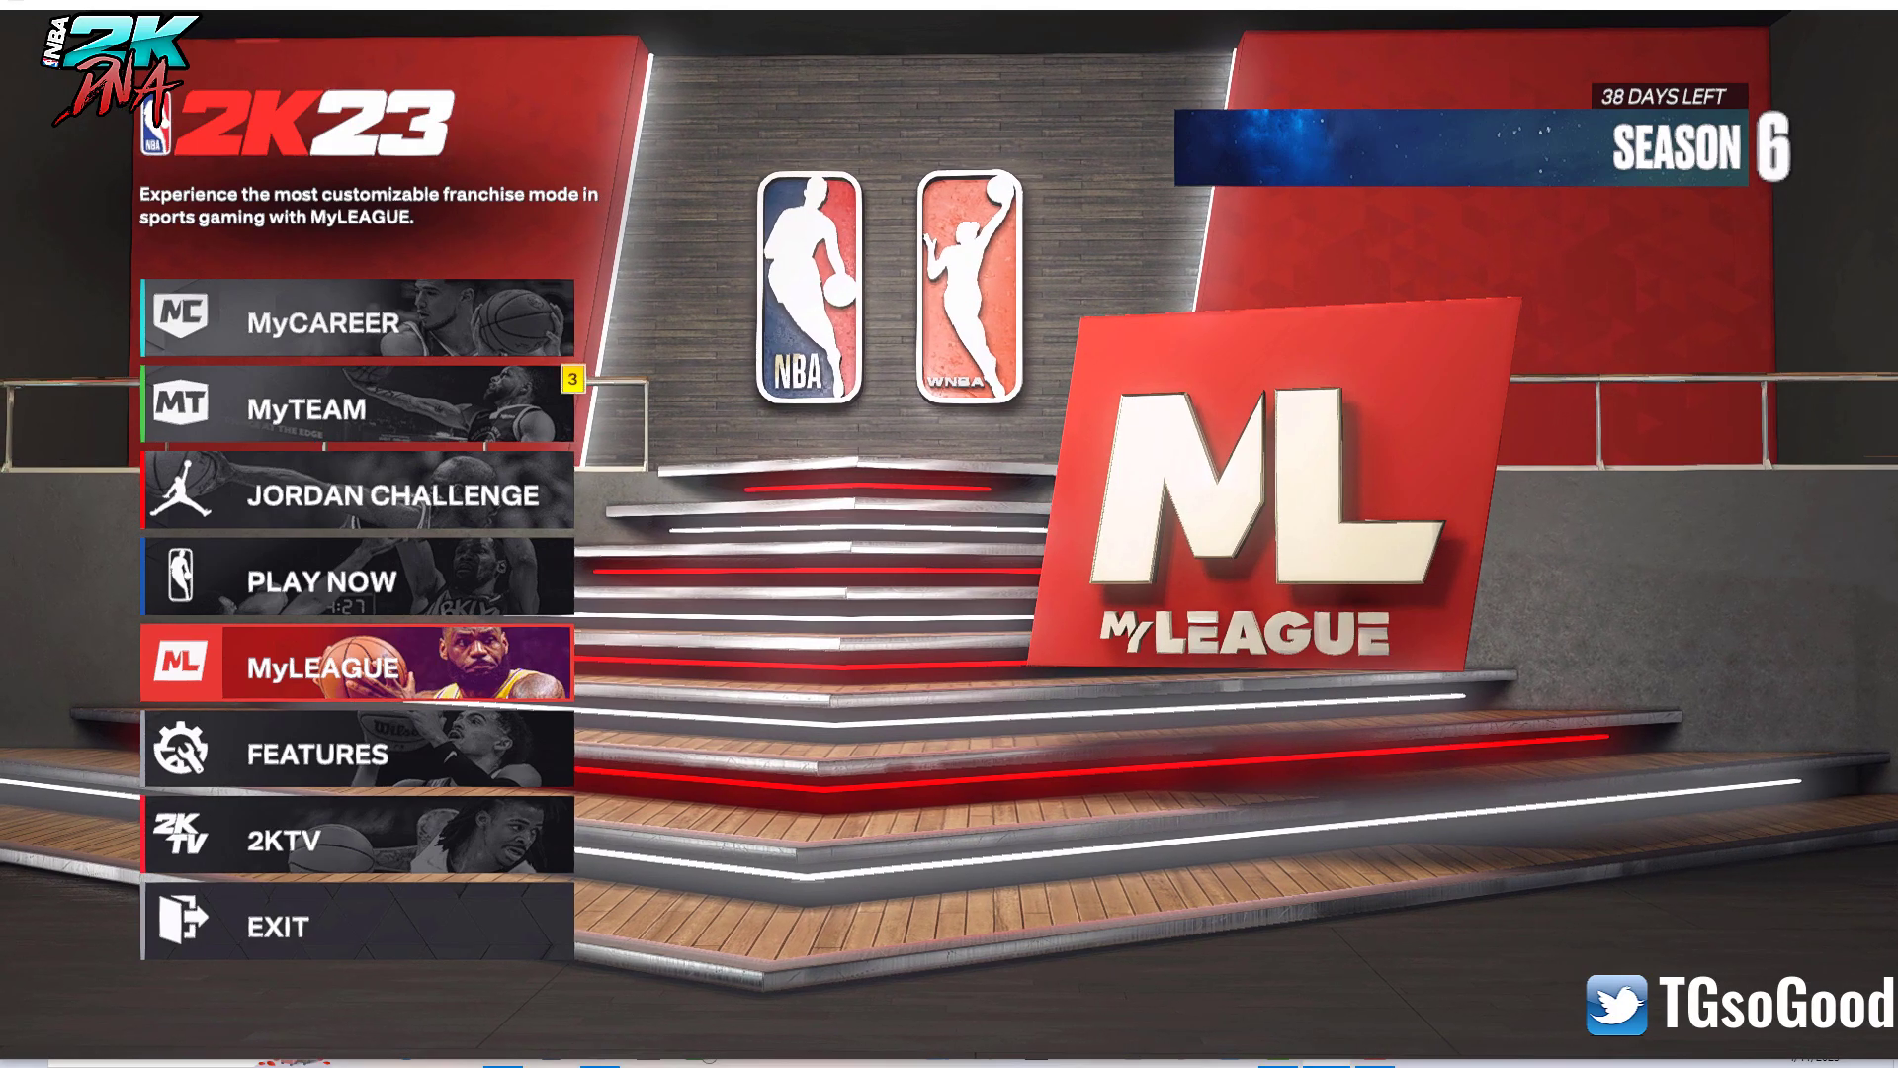
pyautogui.hotkey('alt', 'Tab')
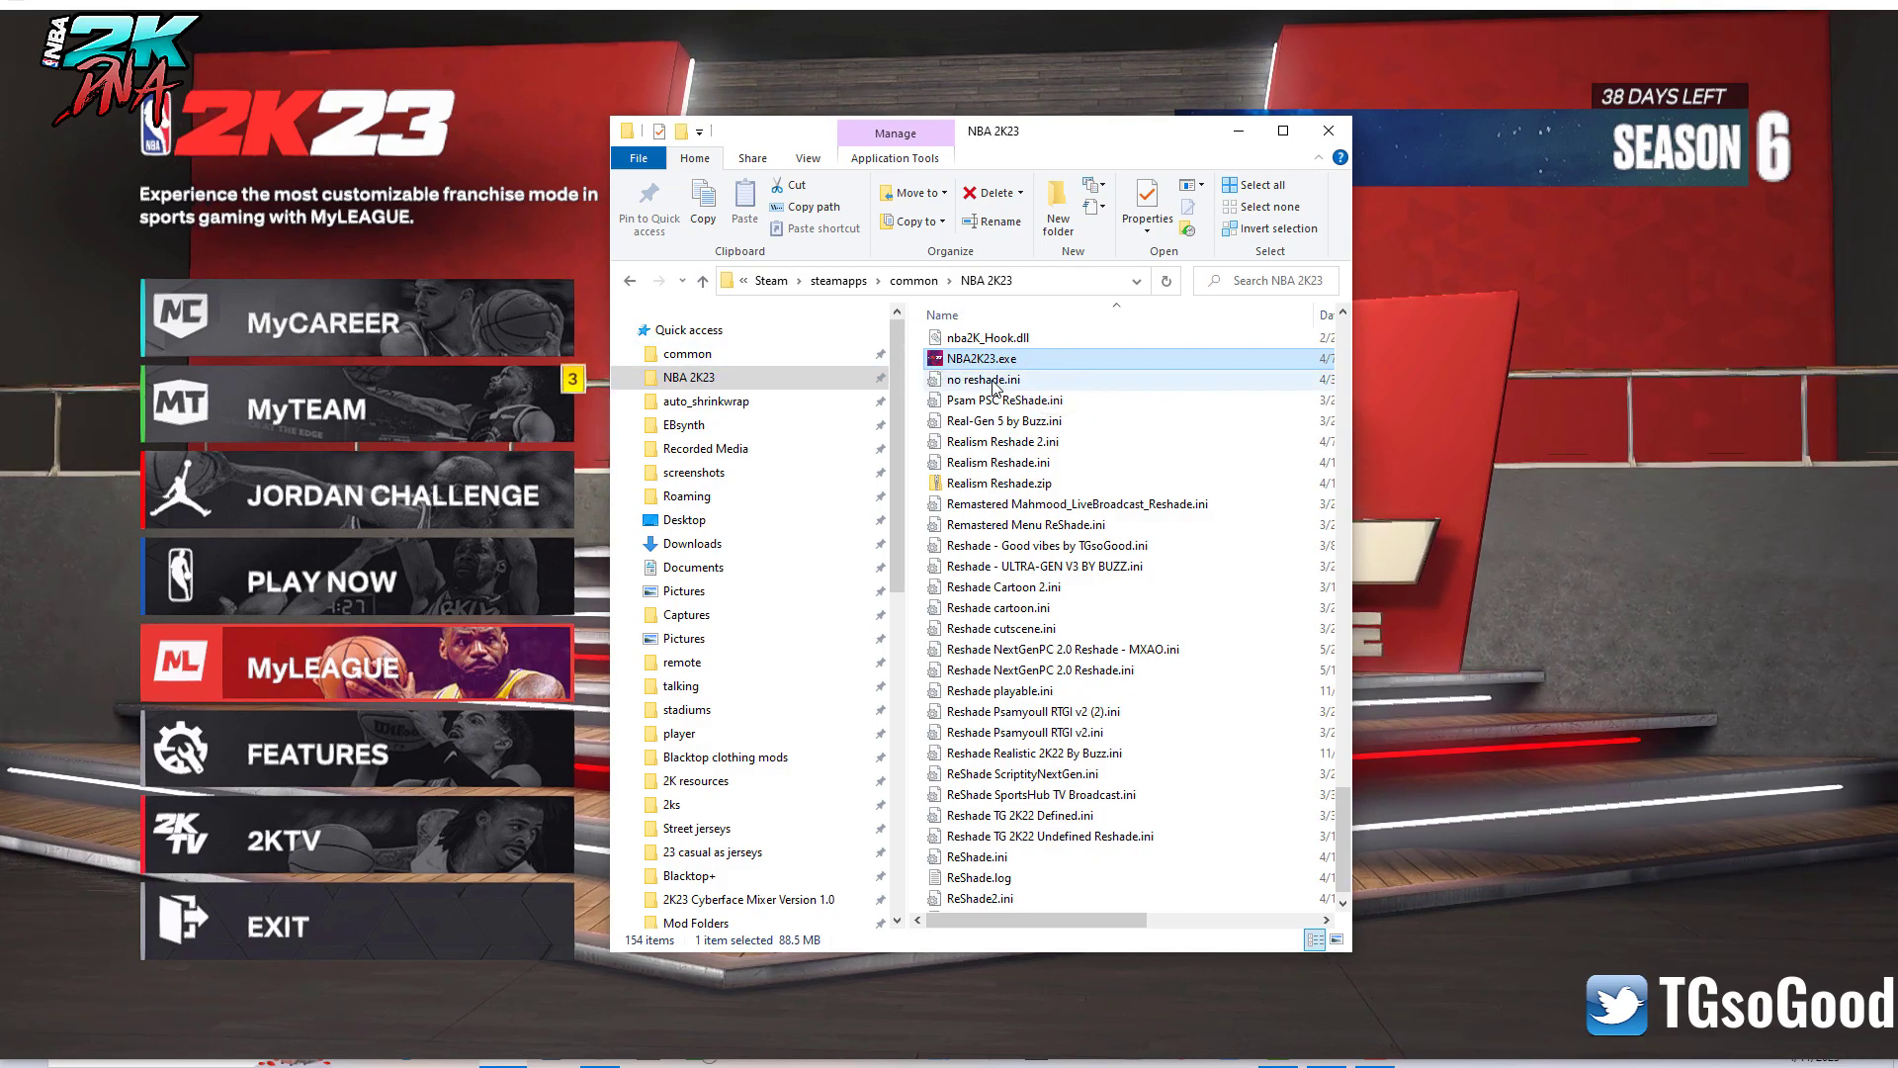
pyautogui.click(813, 45)
# - Open PLAY NOW and enter the BLACKTOP mode
pyautogui.press('Up')
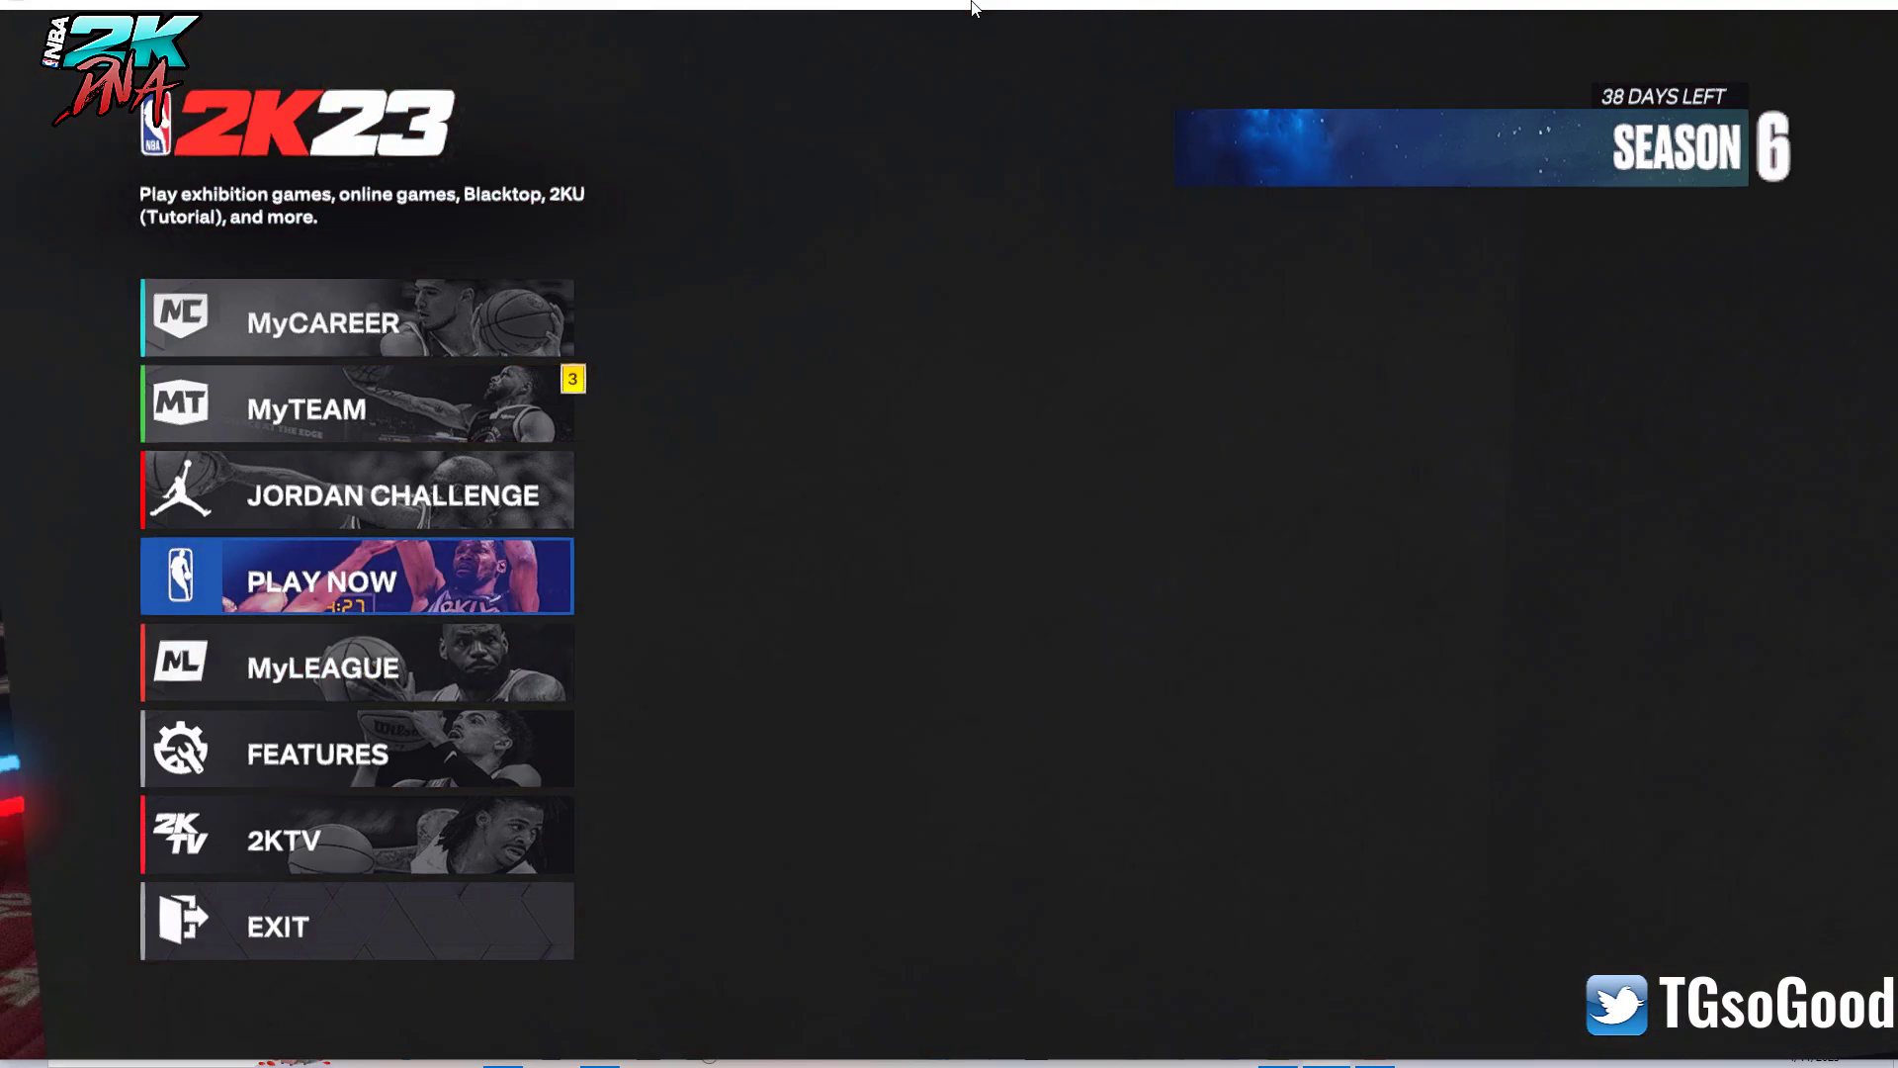
pyautogui.press('Return')
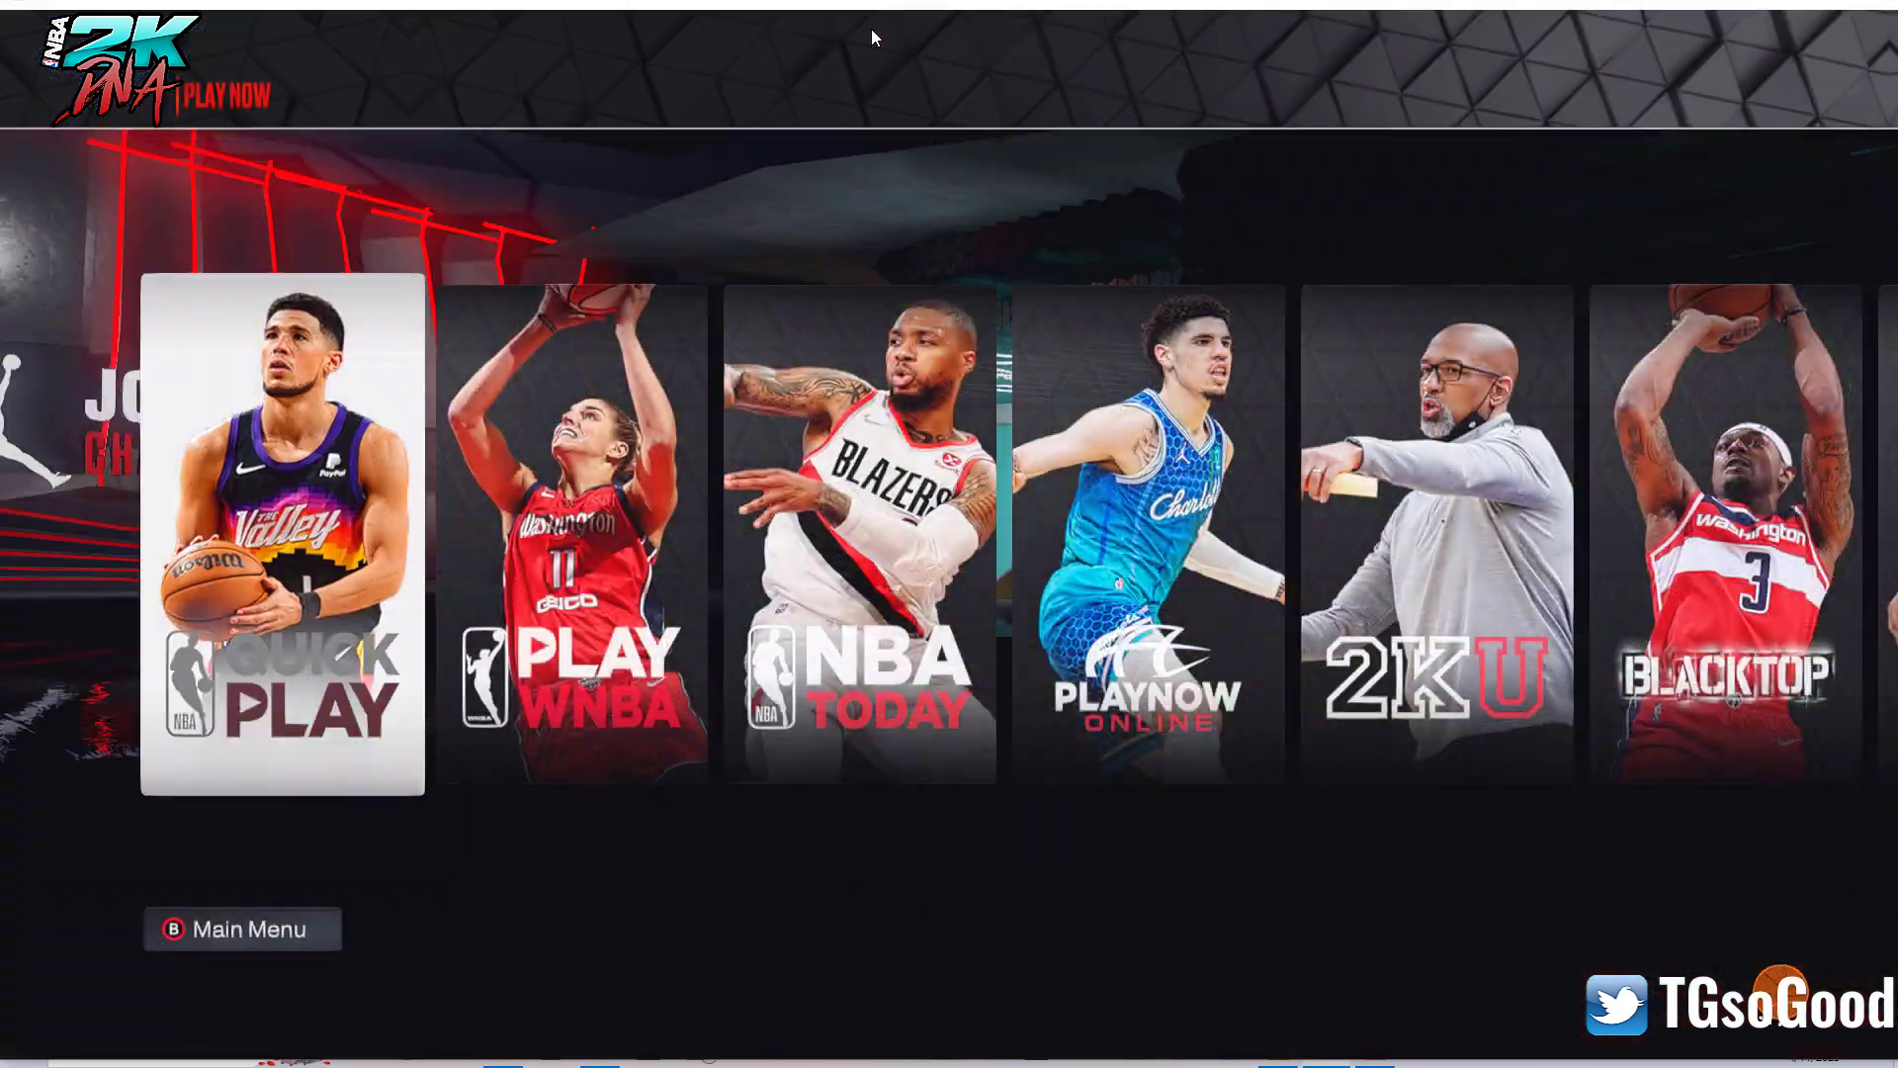
pyautogui.press('Right')
pyautogui.press('Right')
pyautogui.press('Right')
pyautogui.press('Right')
pyautogui.press('Right')
pyautogui.press('Right')
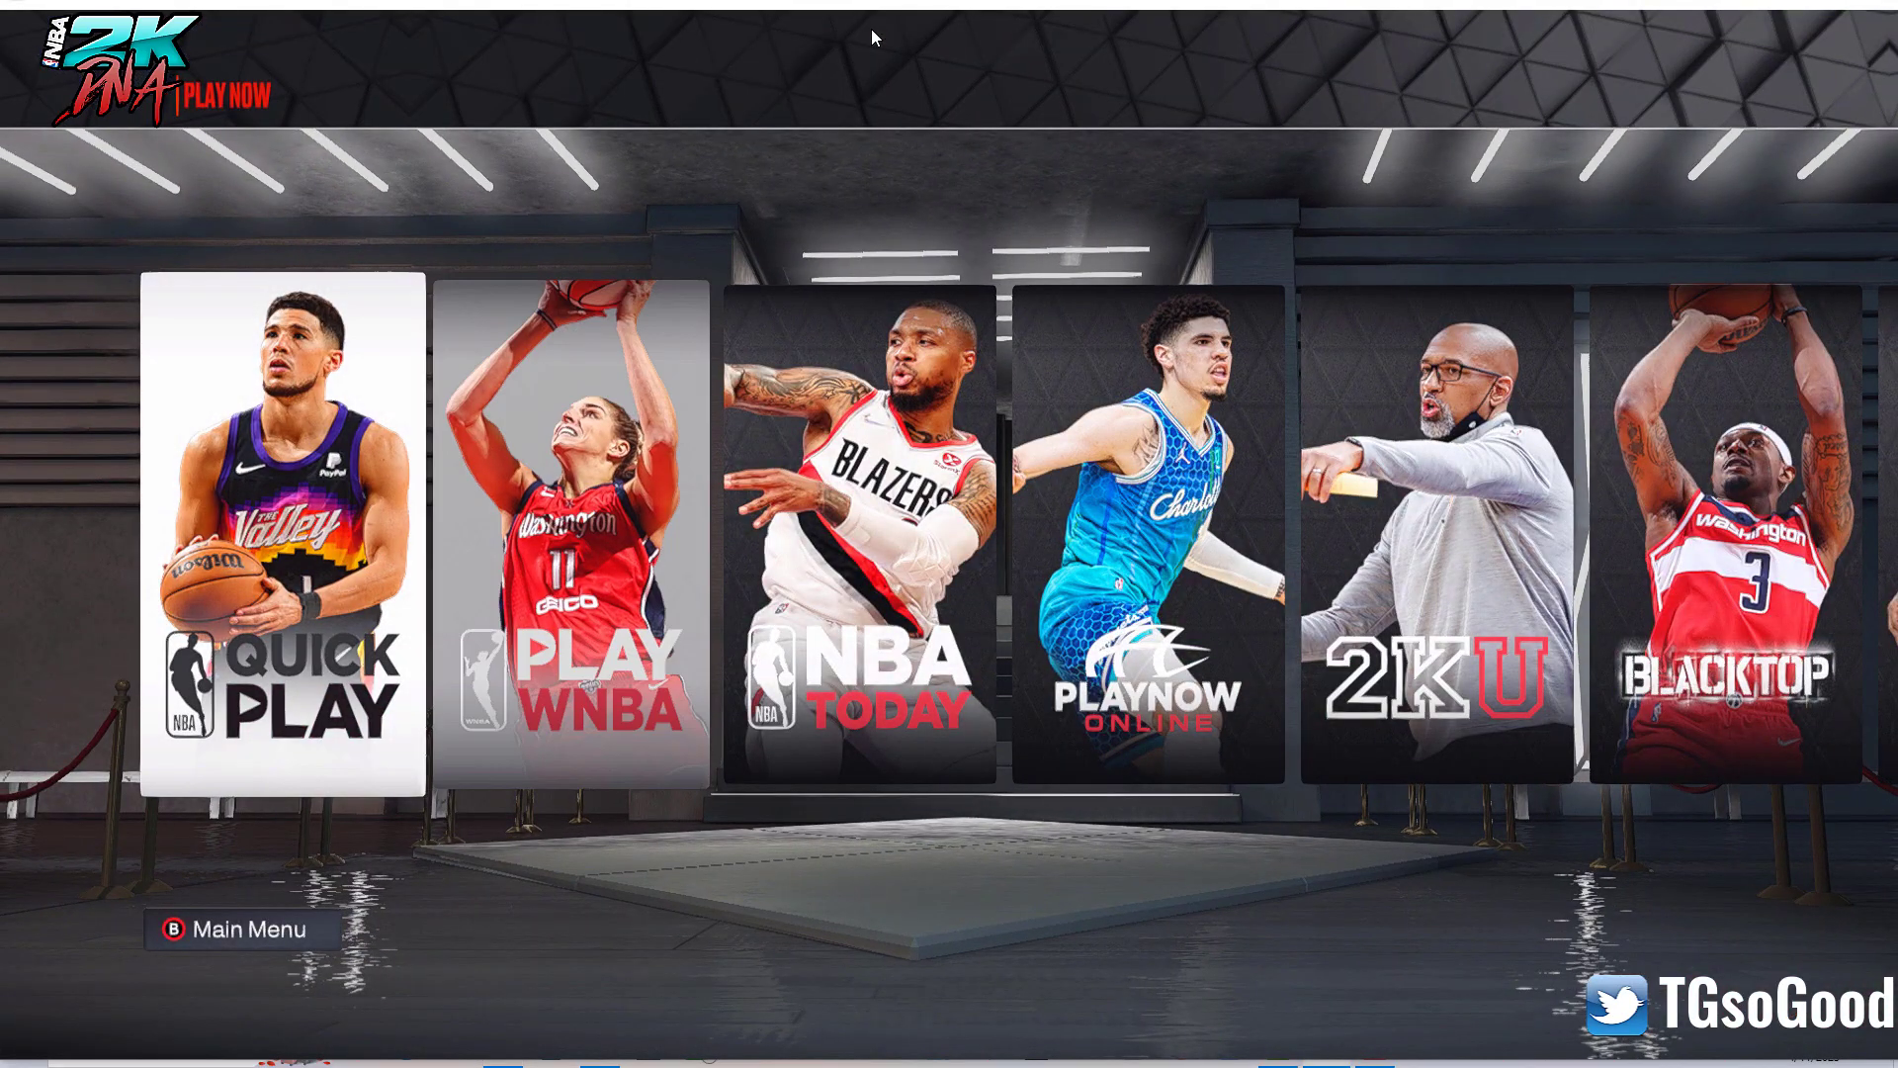
pyautogui.press('Left')
pyautogui.press('Return')
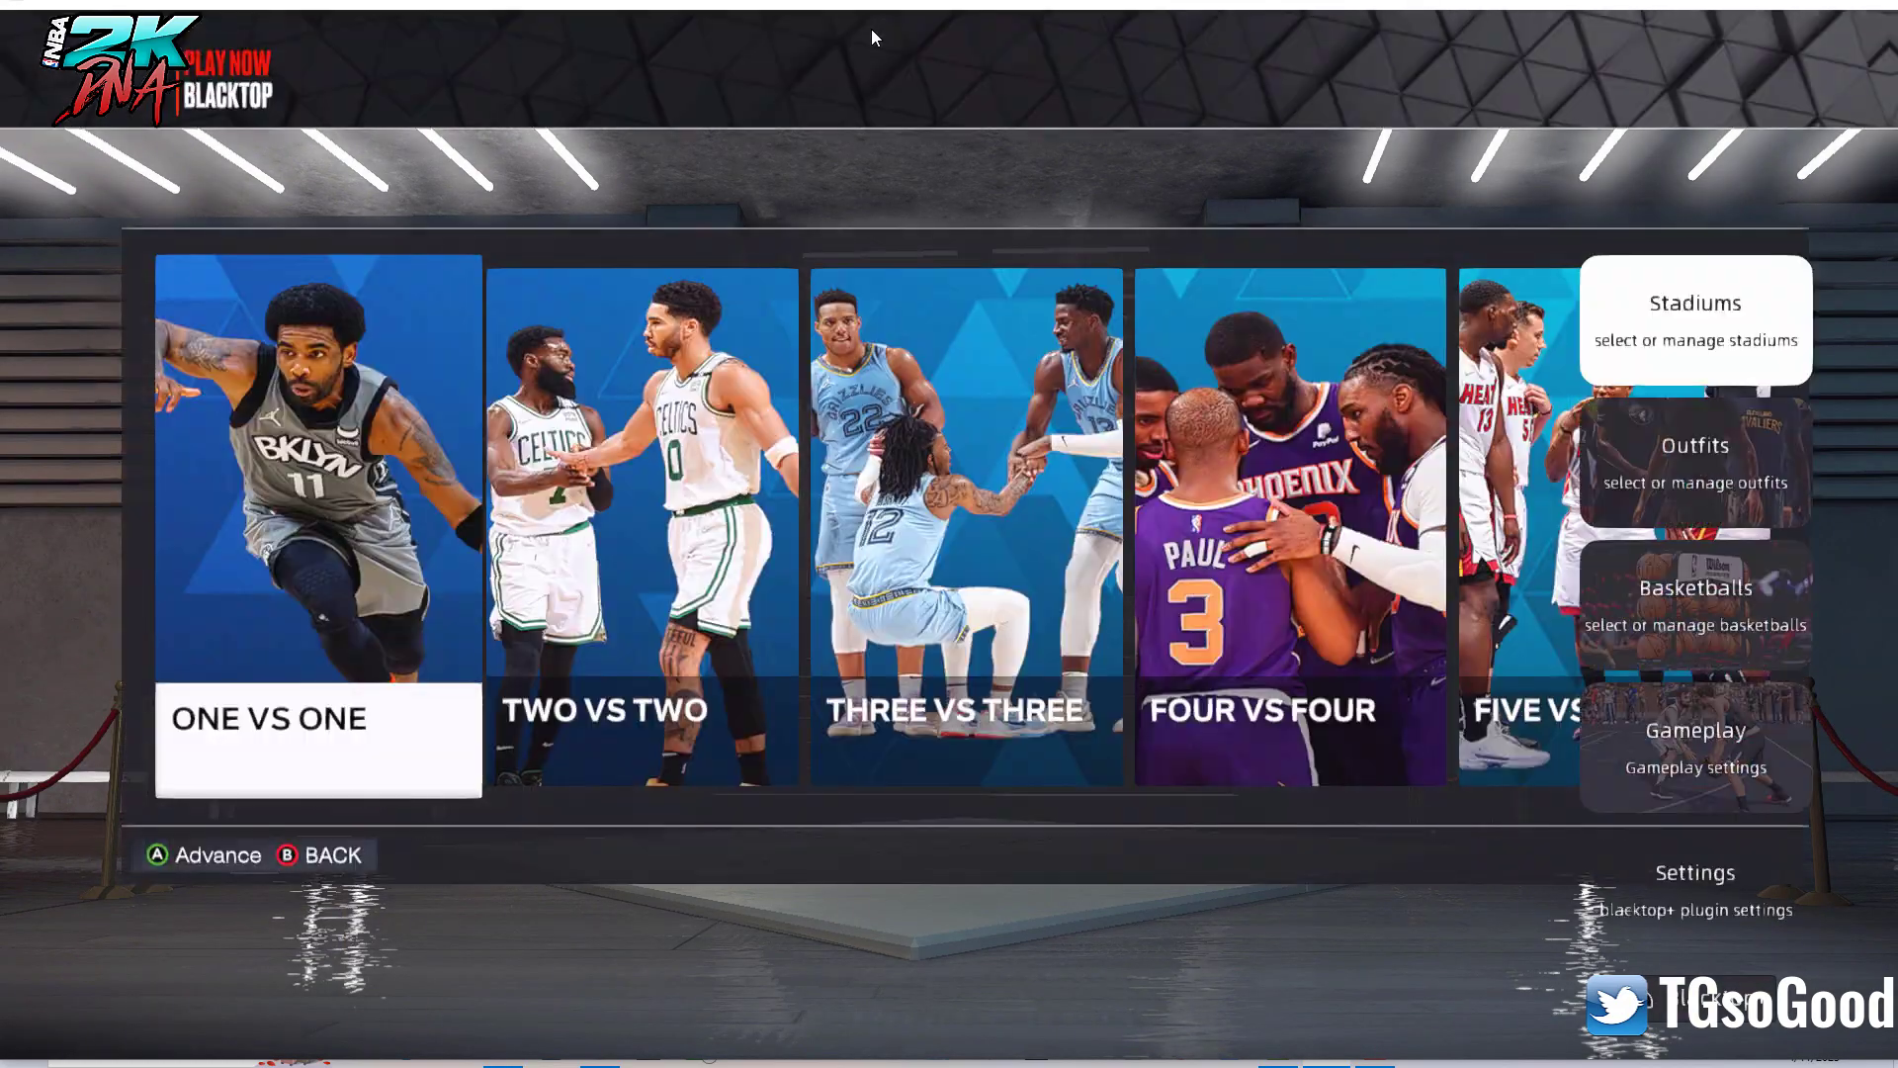
# - View the Blacktop outfit and stadium choices, then back out to the mode cards
pyautogui.press('Down')
pyautogui.press('Return')
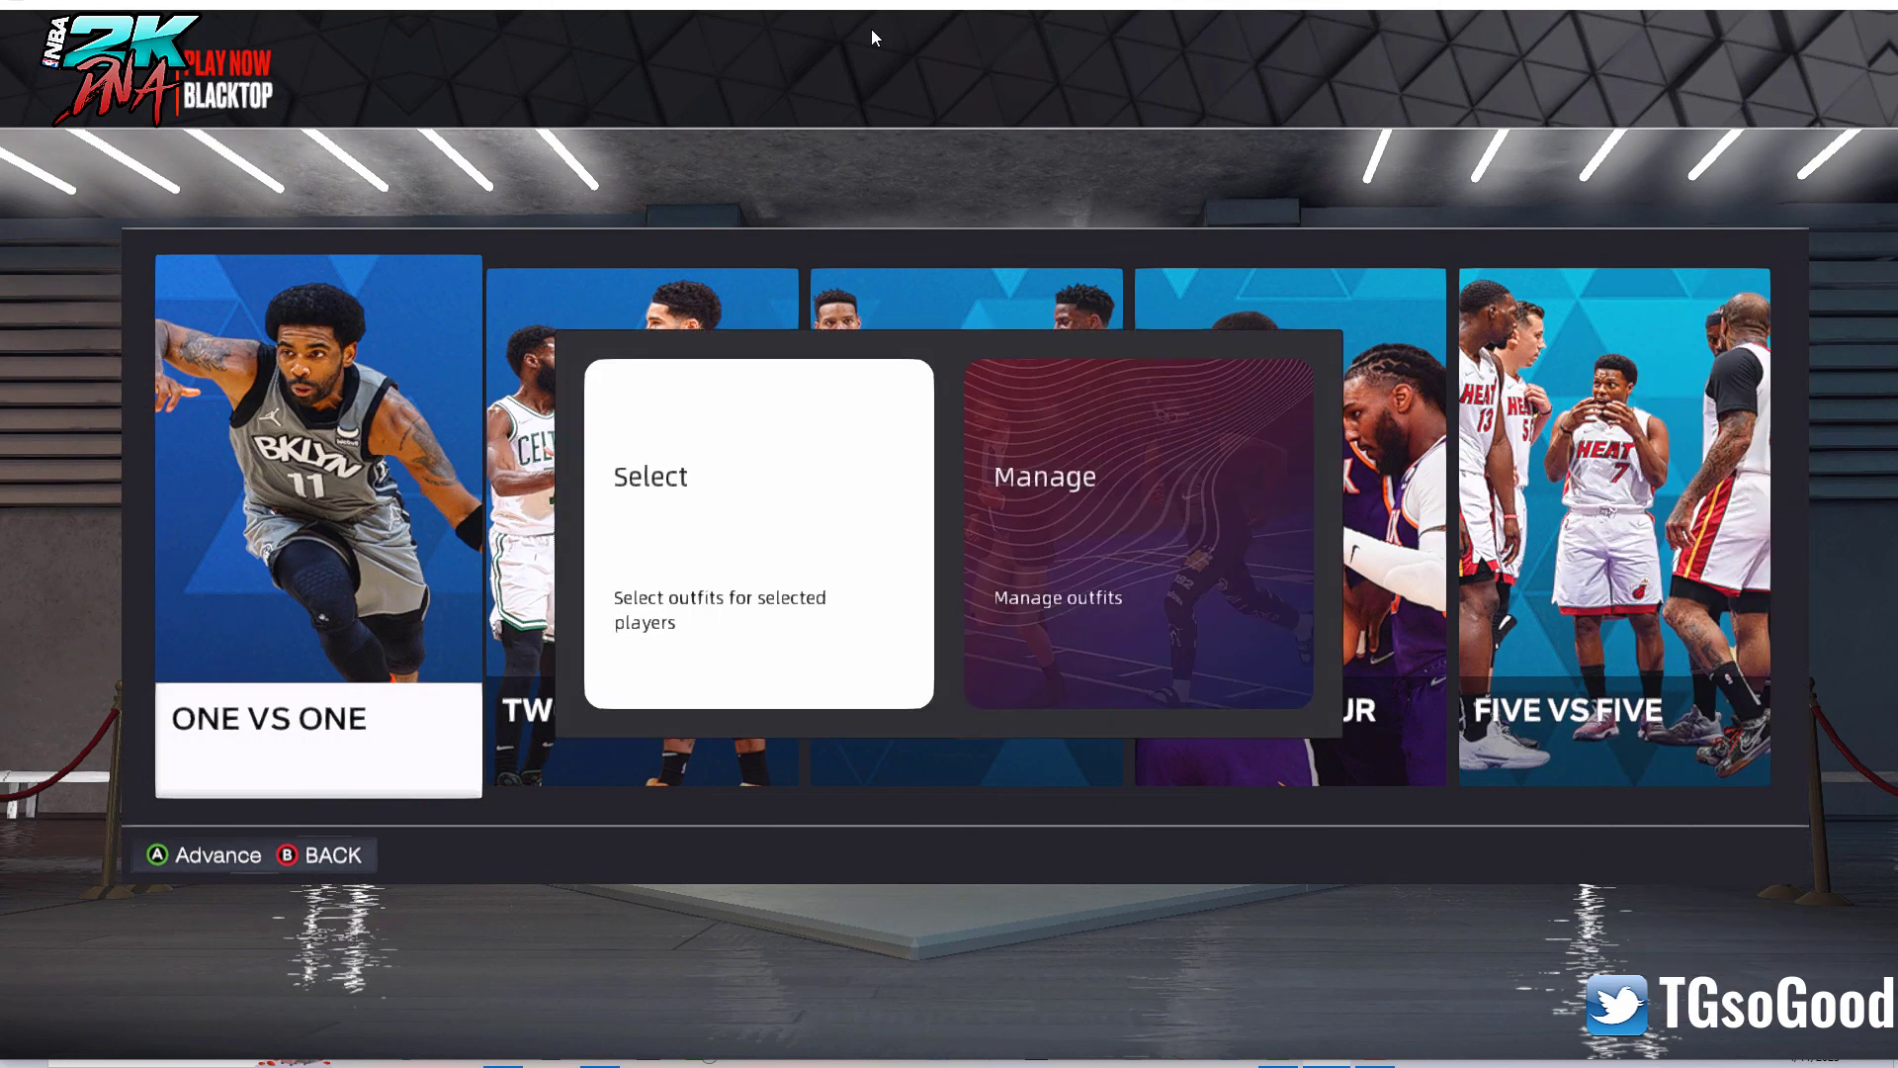
pyautogui.press('Escape')
pyautogui.press('Up')
pyautogui.press('Return')
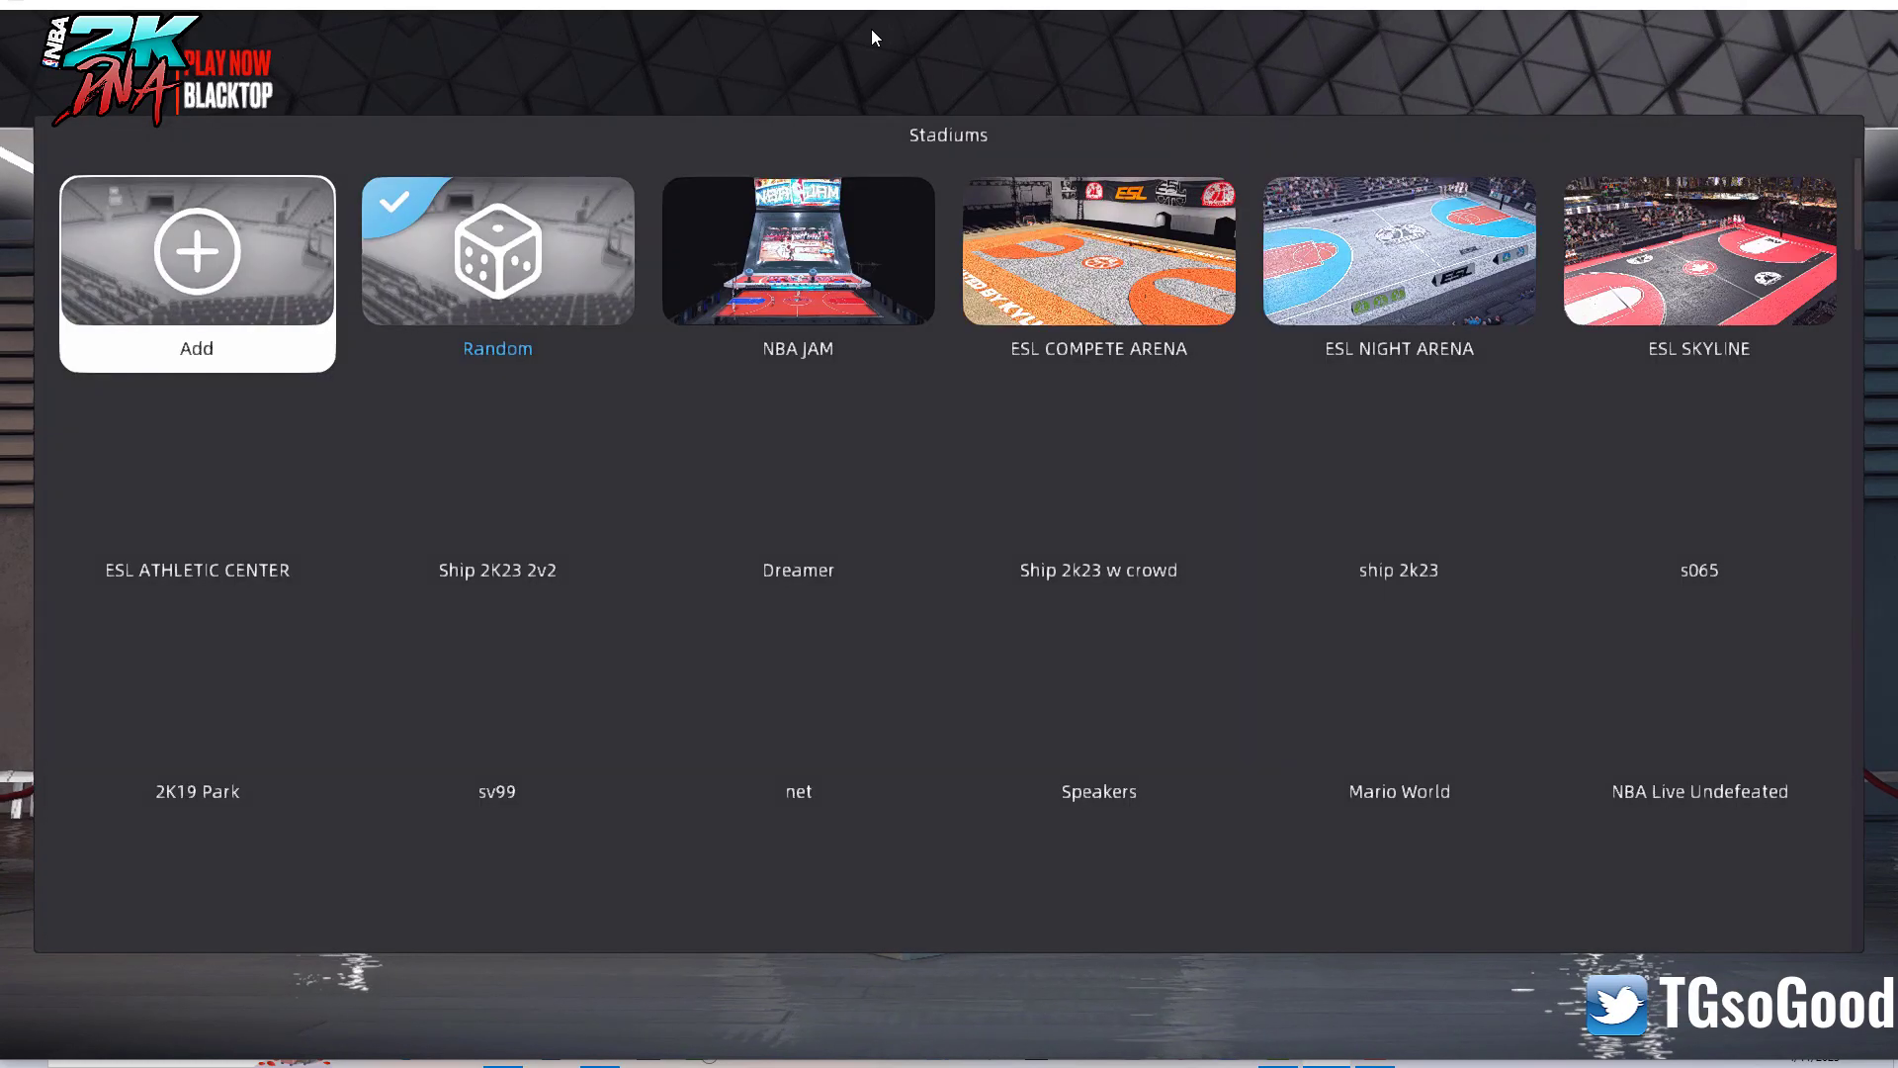
pyautogui.press('Escape')
pyautogui.press('Escape')
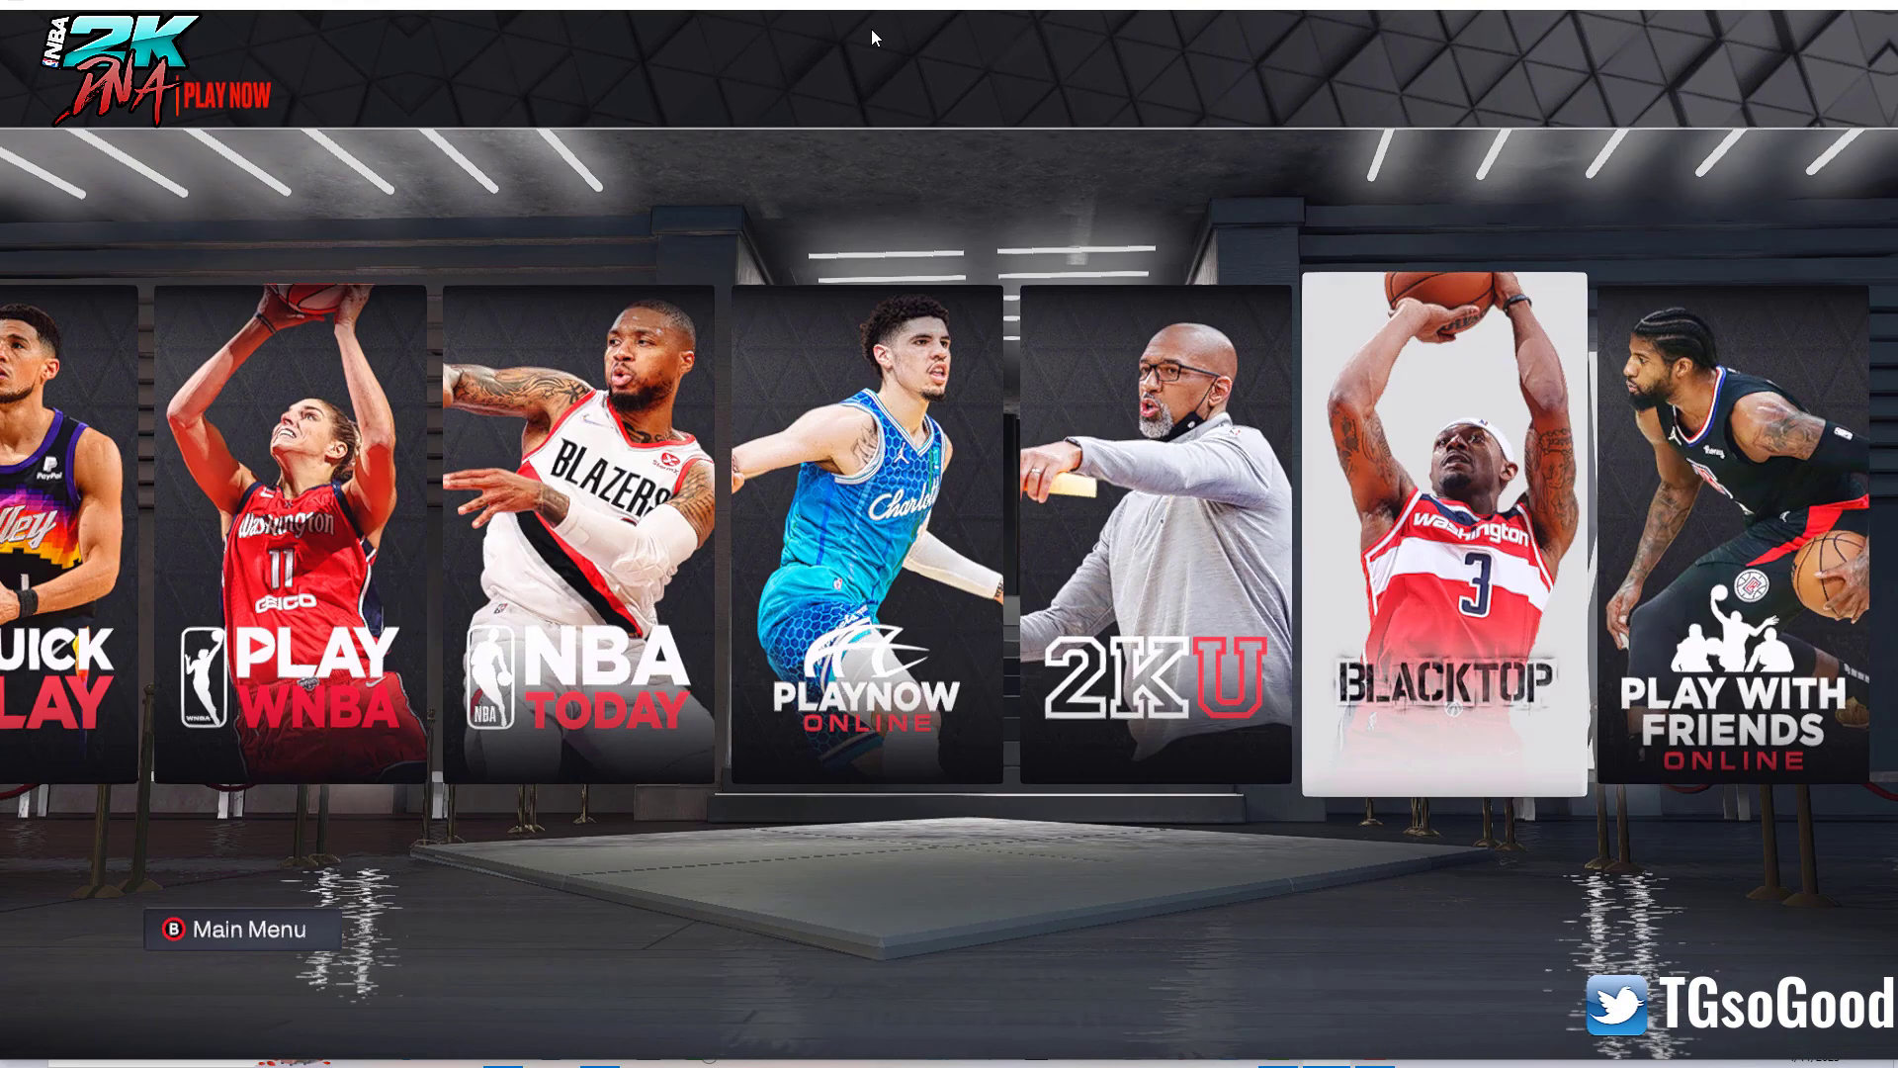